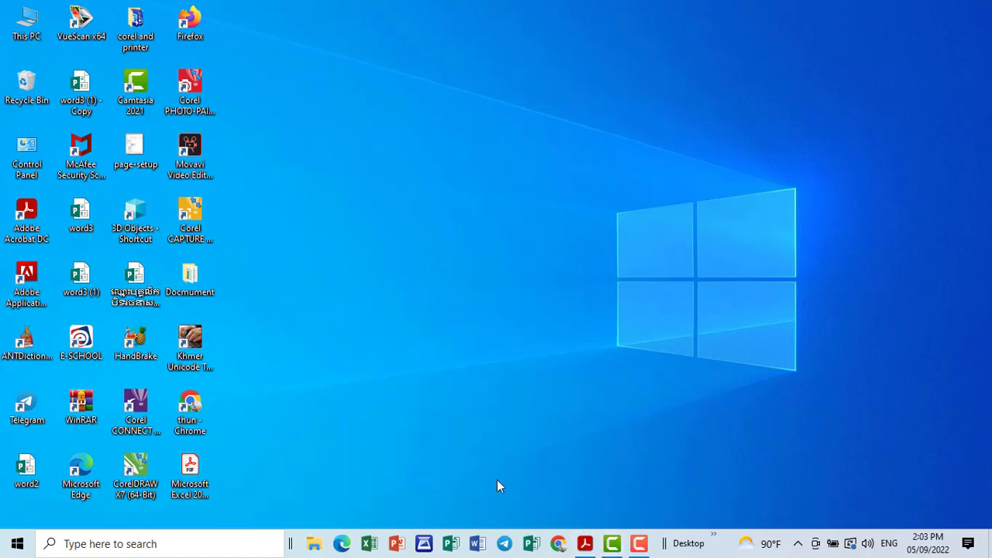
Step: Launch Word 2016 from the taskbar and start a new blank document
click(478, 544)
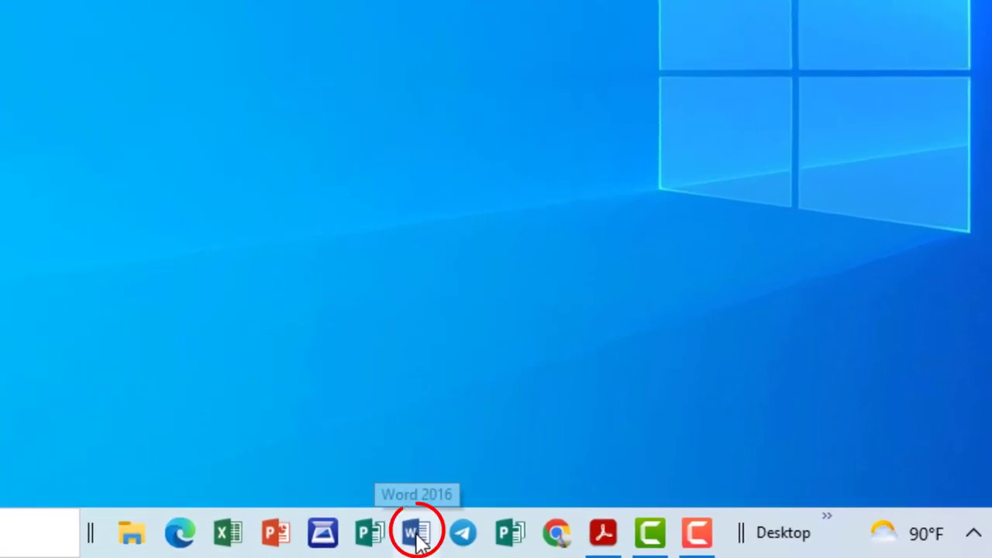
click(418, 535)
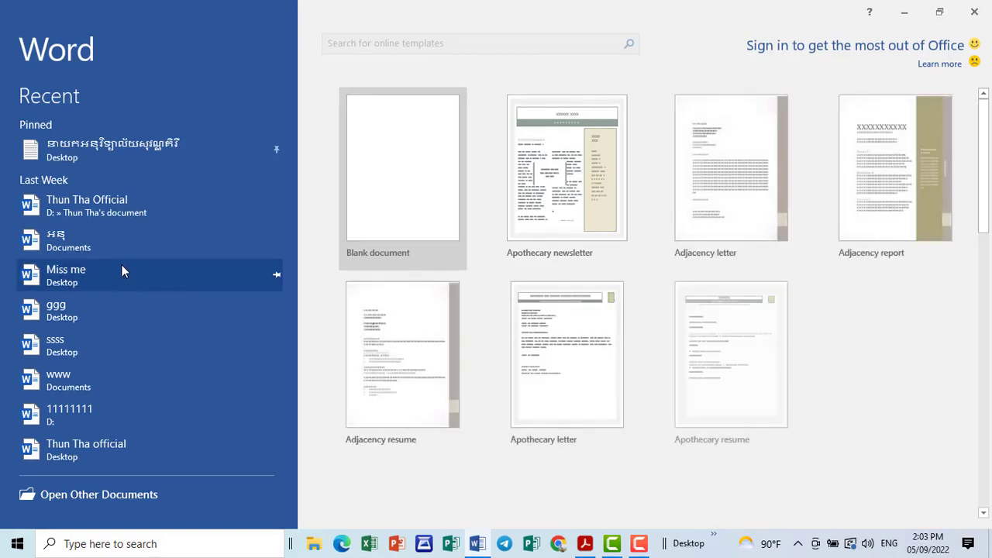
click(384, 237)
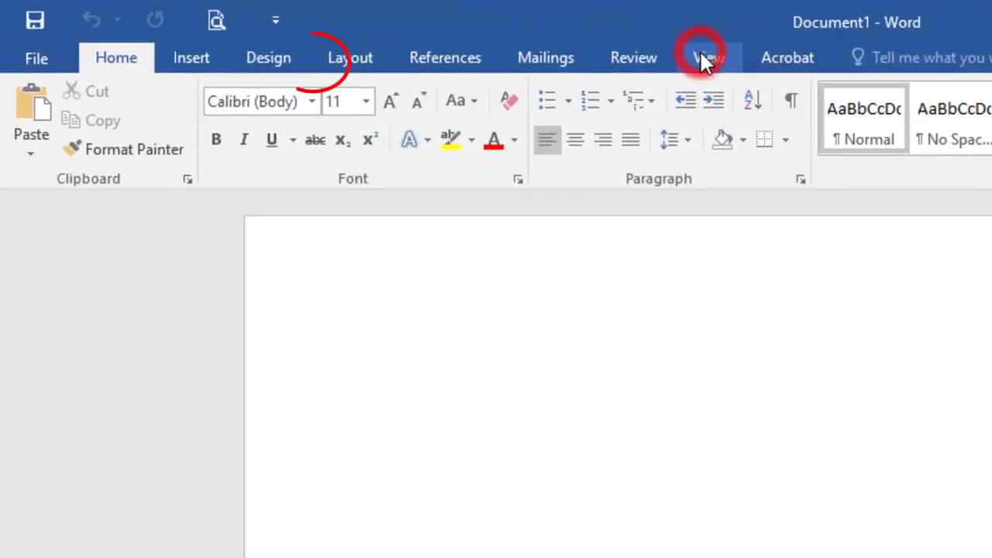
Step: Turn on the horizontal and vertical rulers from the View tab's Ruler option
click(701, 61)
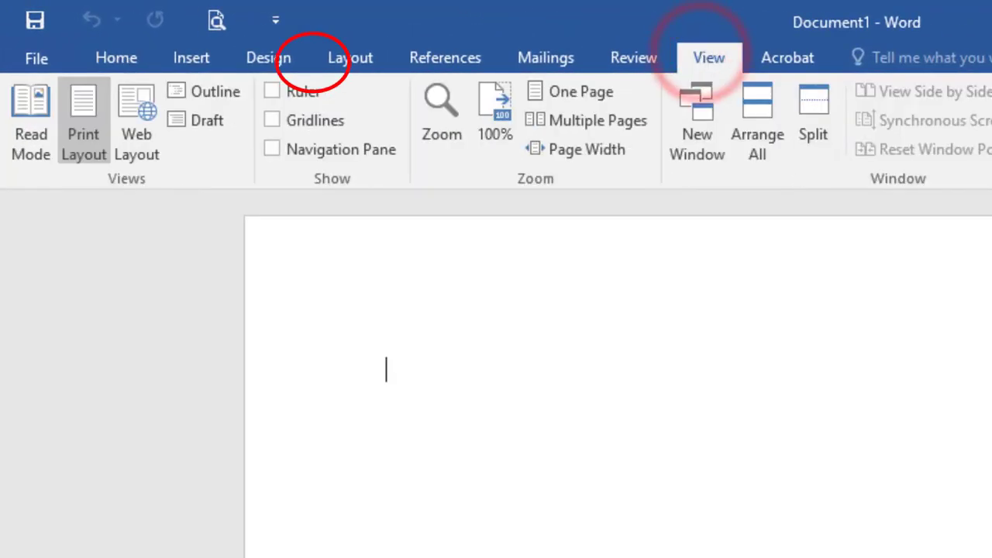
click(273, 91)
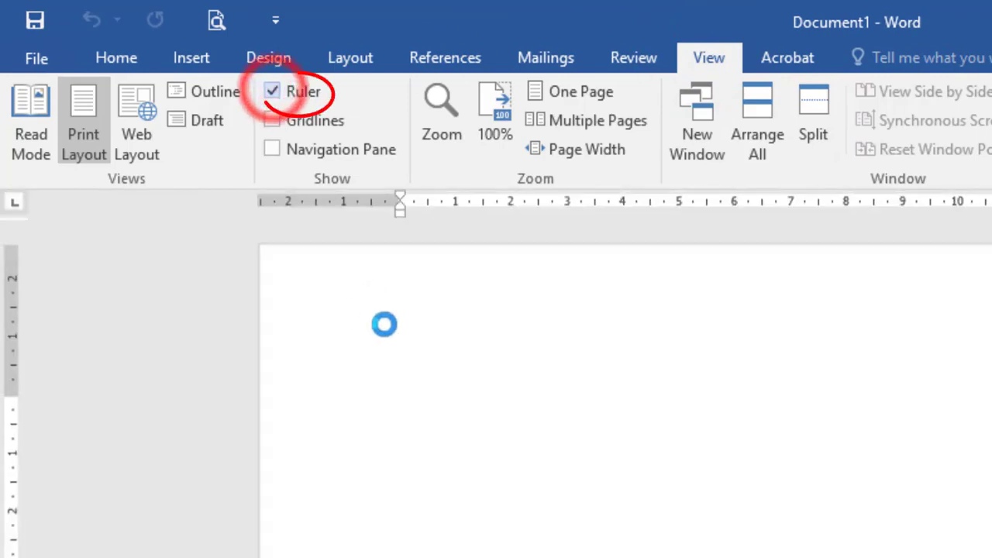
click(372, 234)
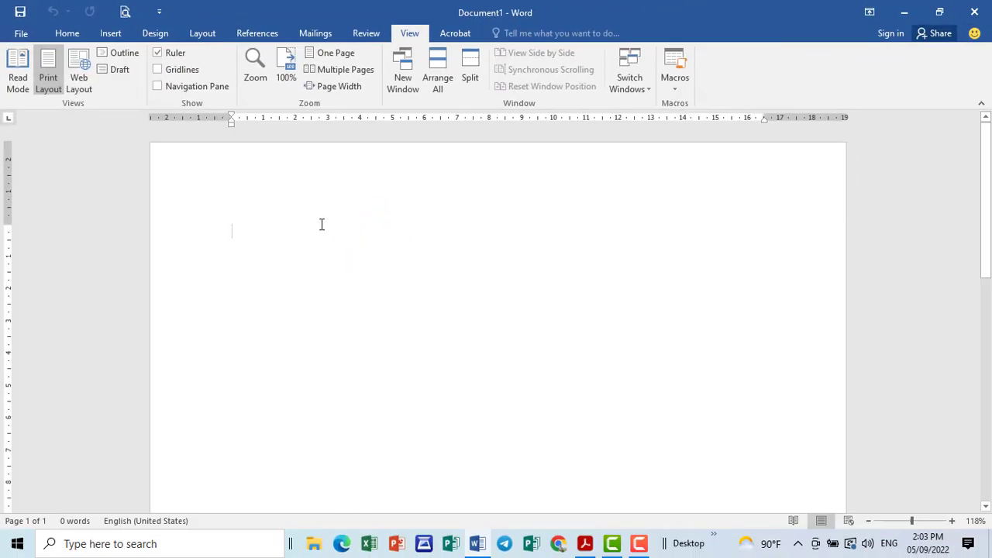
click(67, 34)
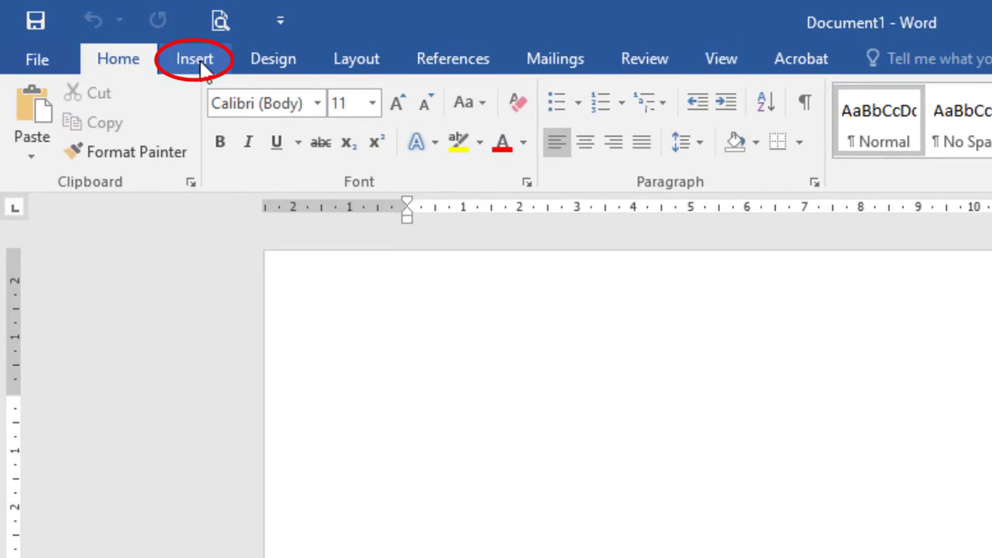
Step: Insert a WordArt object using the orange-outlined lettering style
click(201, 62)
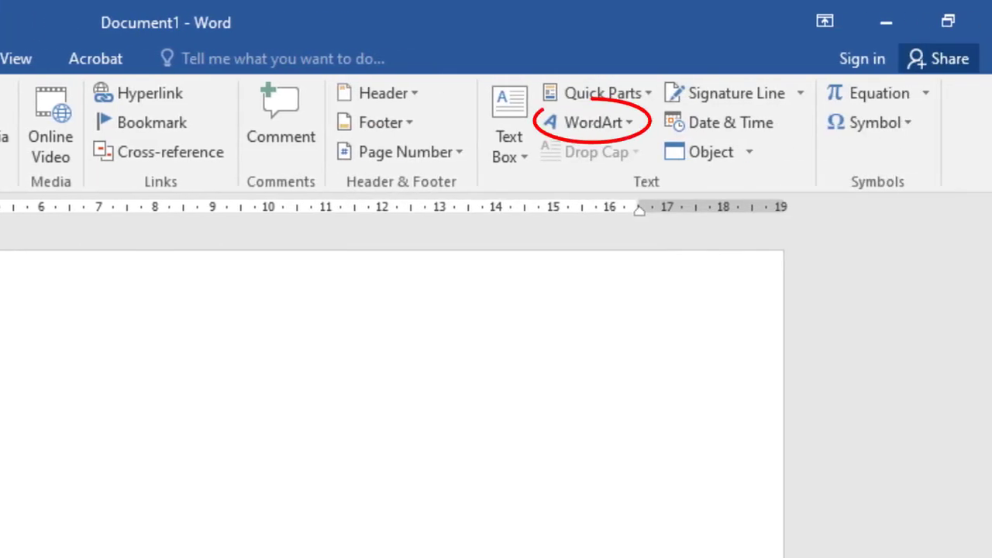
click(594, 124)
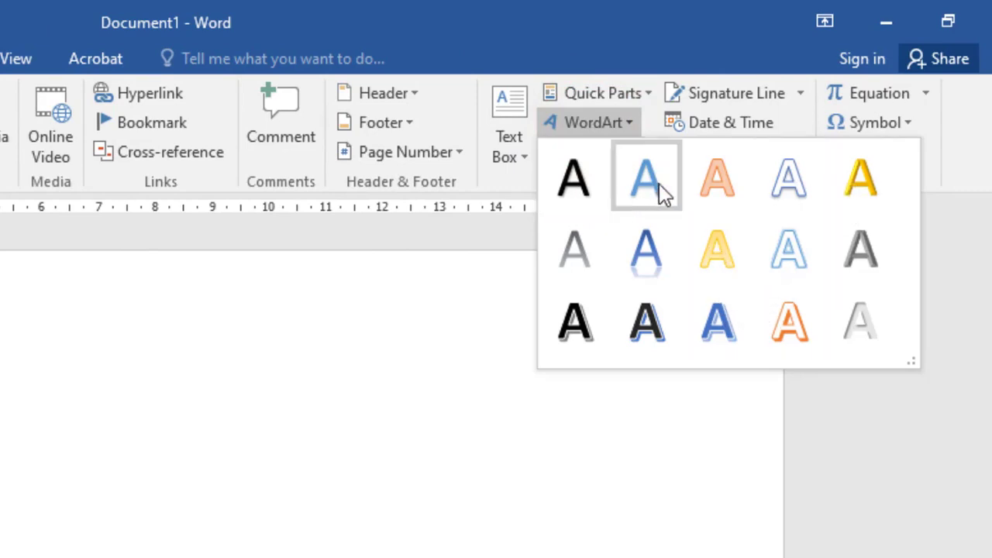
click(804, 309)
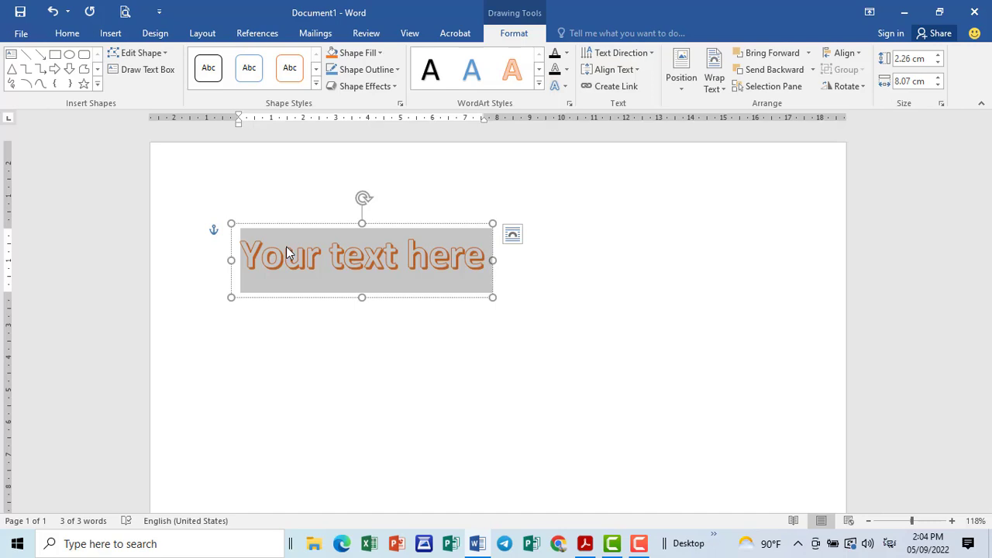
Step: Replace the placeholder with the Khmer title អនុវិទ្យាល័យសុវណ្ណគិរី and select it
key(BackSpace)
text(អ)
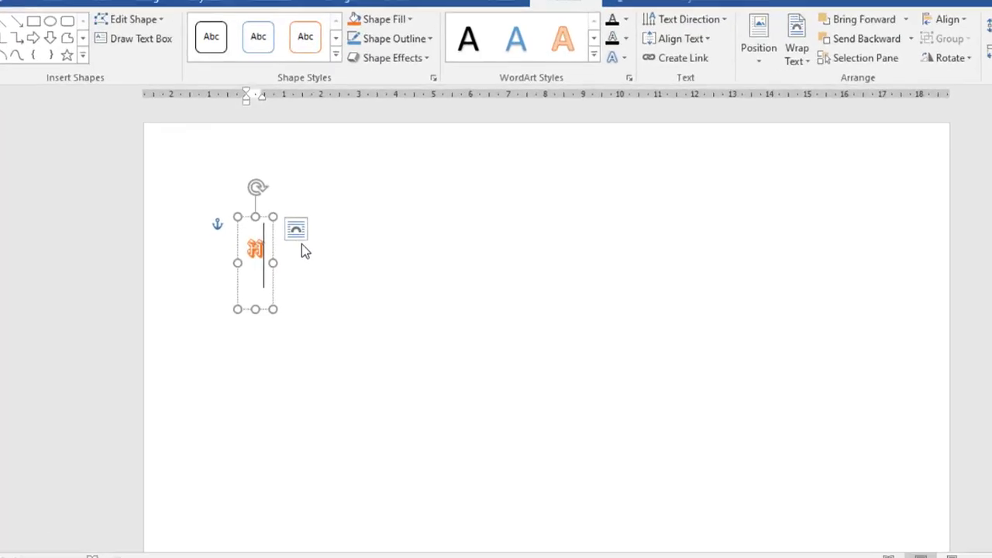
text(នុ)
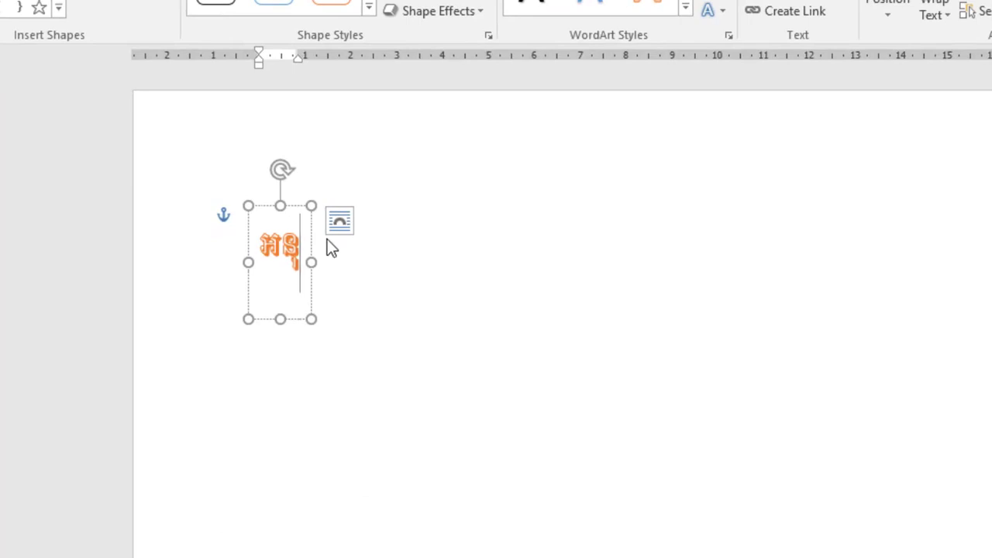
text(វិទ្យ)
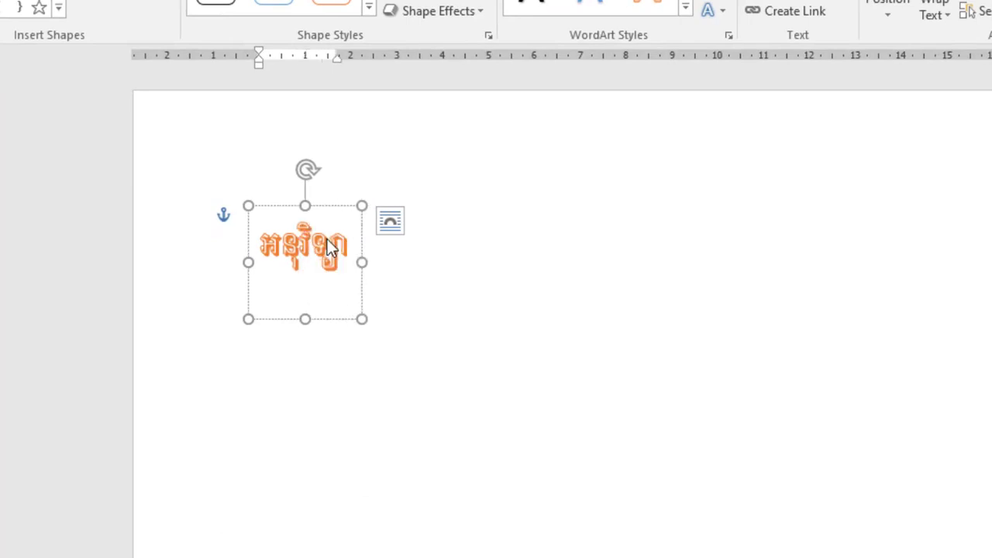
text(ាល័យស)
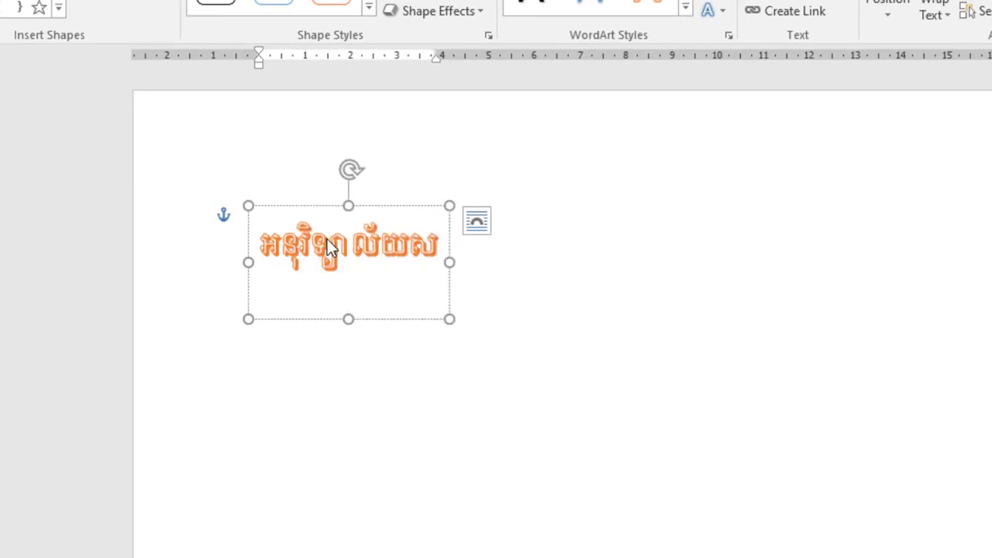
text(ុវណ្ណគិរ)
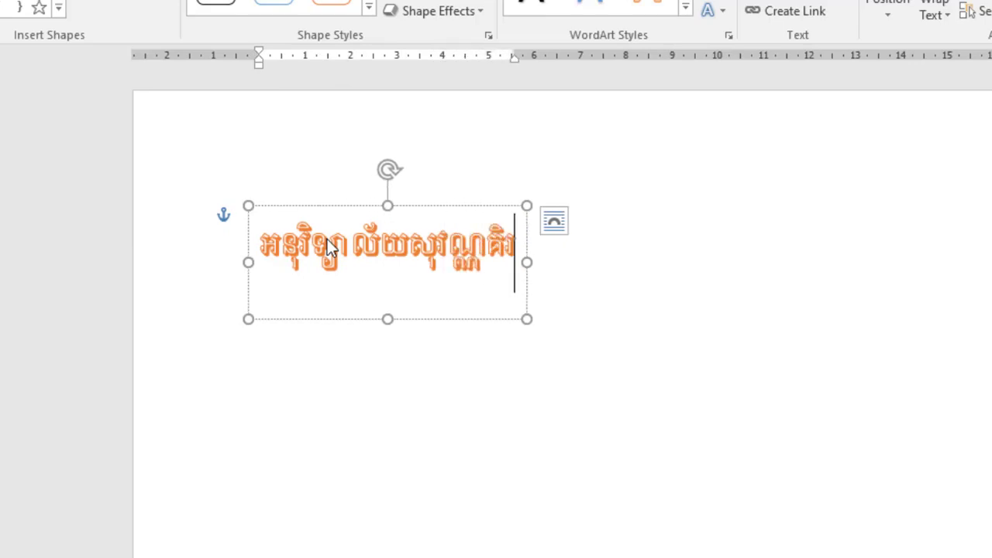
text(ី)
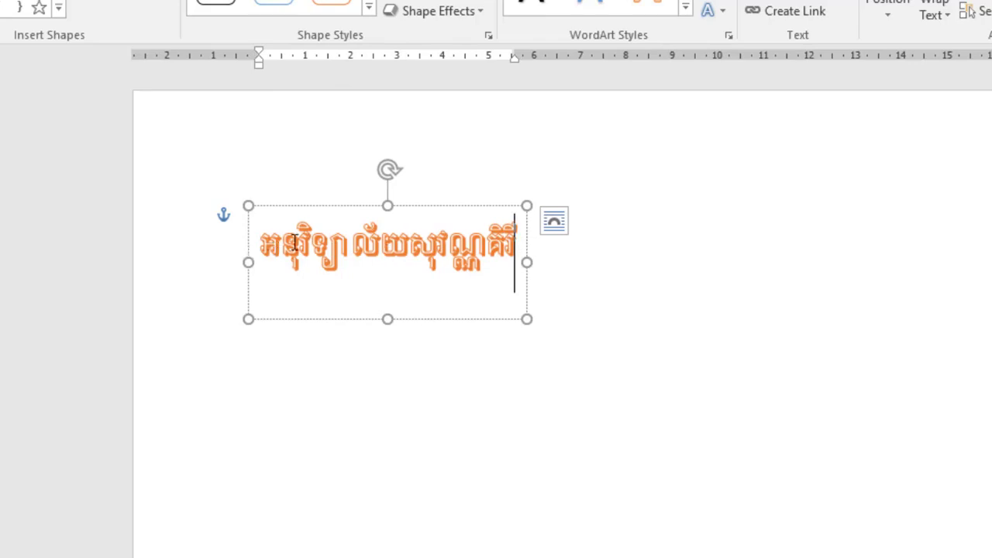
drag(516, 242, 264, 242)
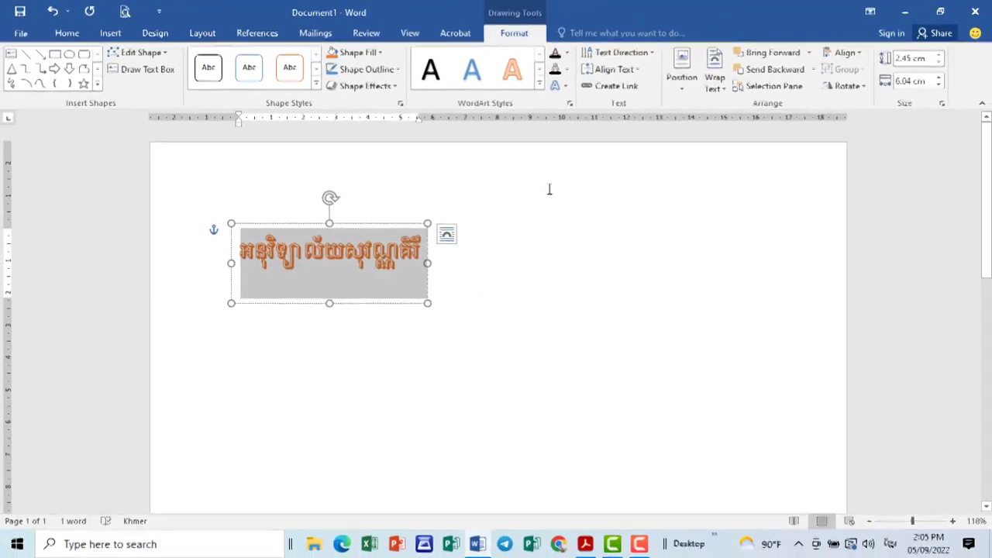
click(67, 33)
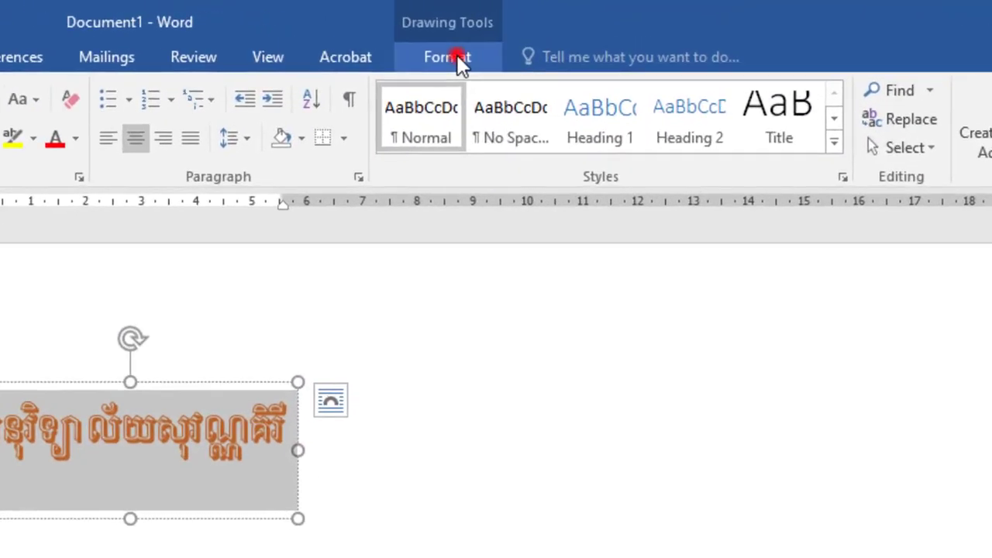
click(511, 35)
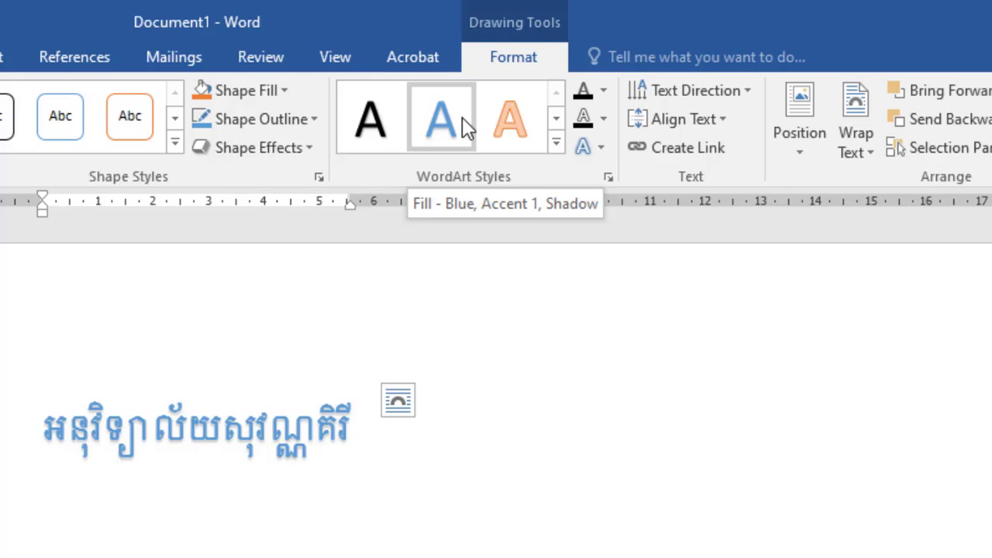
click(462, 117)
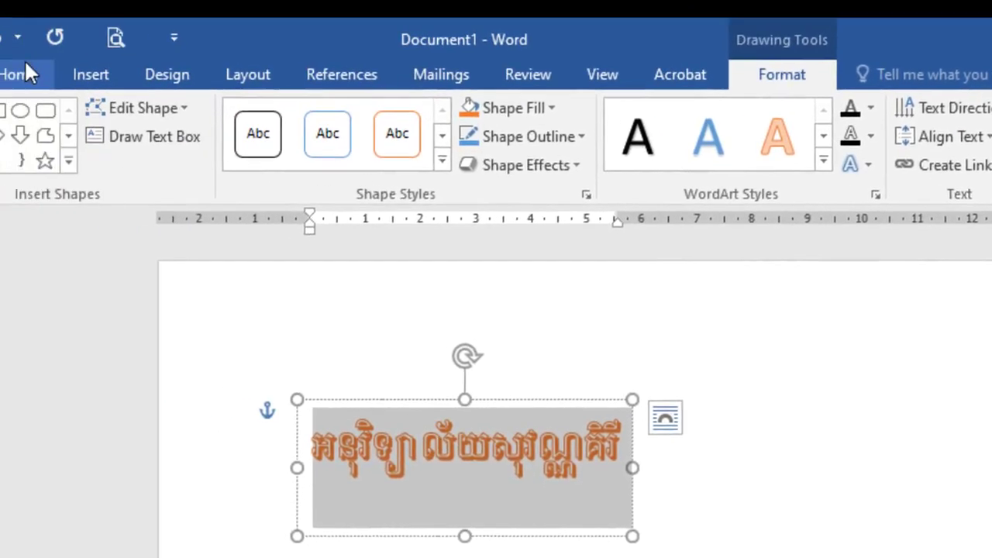
Step: Set the title font to Khmer OS Moul and widen the box to the right
click(116, 81)
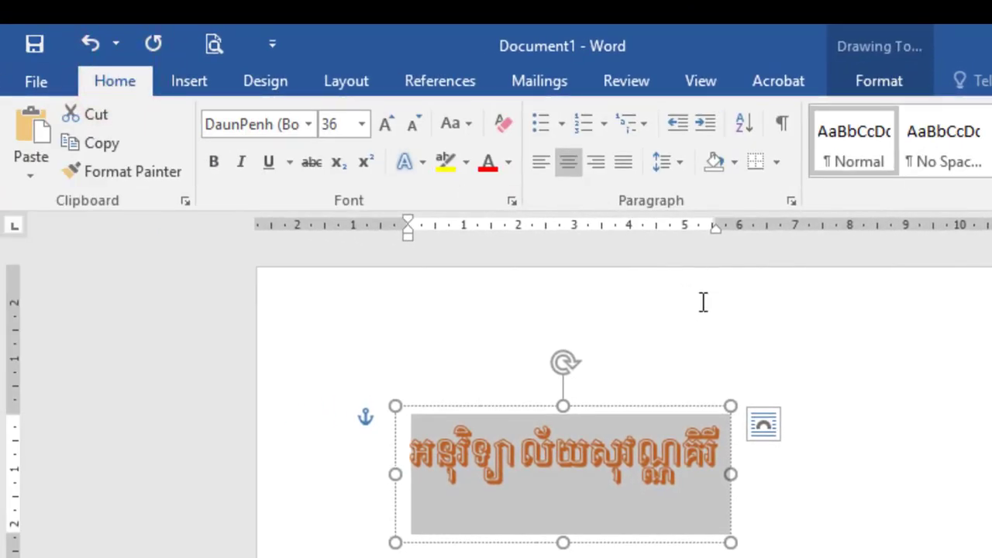
click(313, 127)
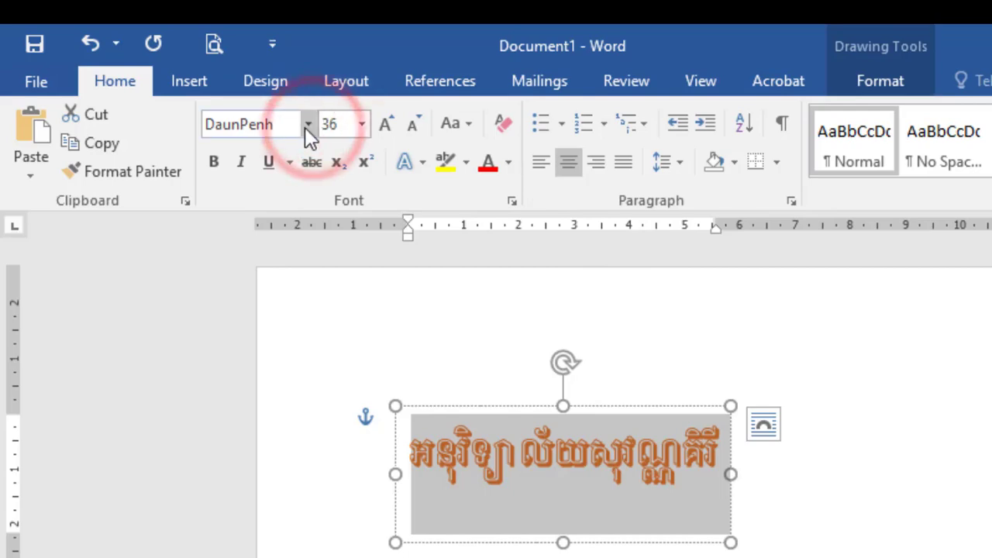
click(332, 359)
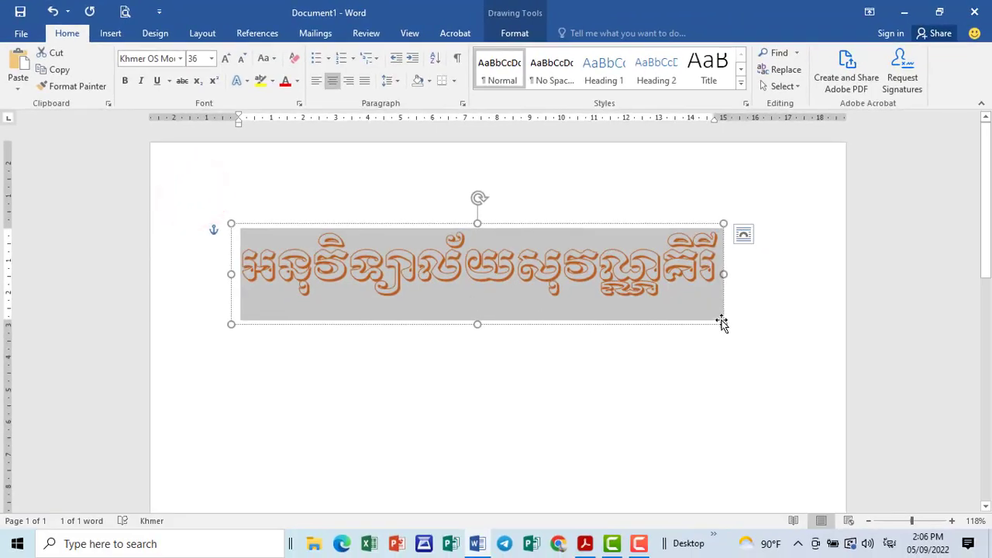
drag(723, 323, 821, 351)
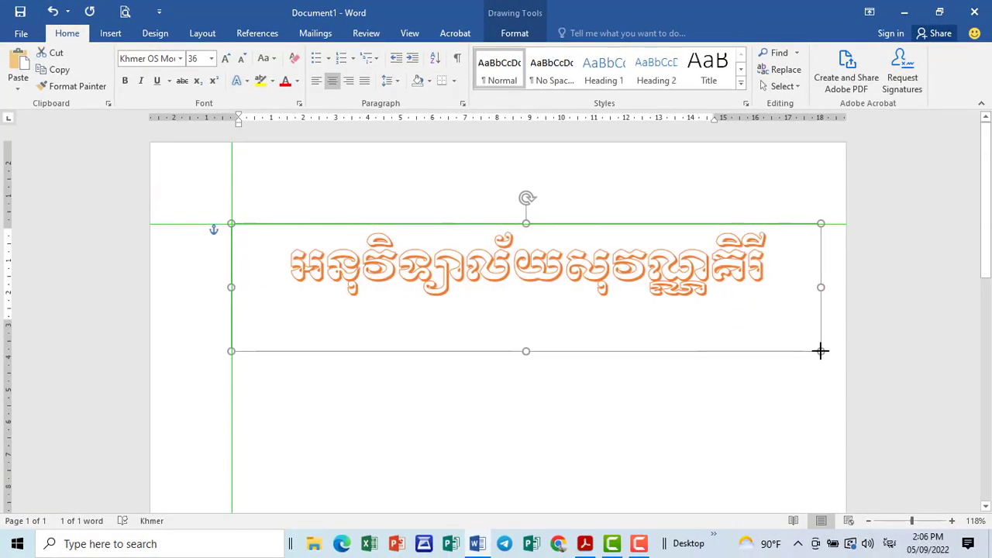
Step: Grow the title to 48 pt and stretch the box left to the margin
click(626, 261)
drag(775, 262, 213, 261)
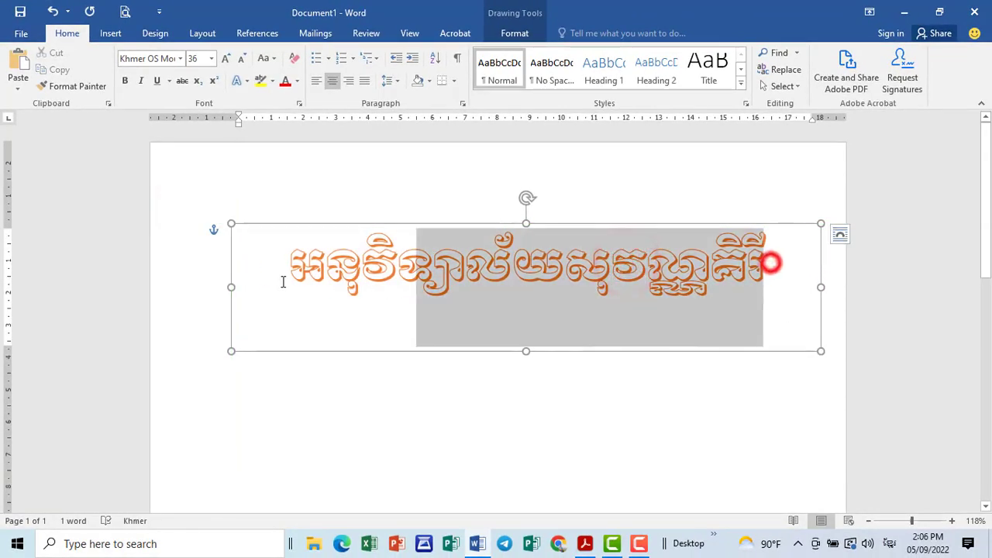
click(226, 59)
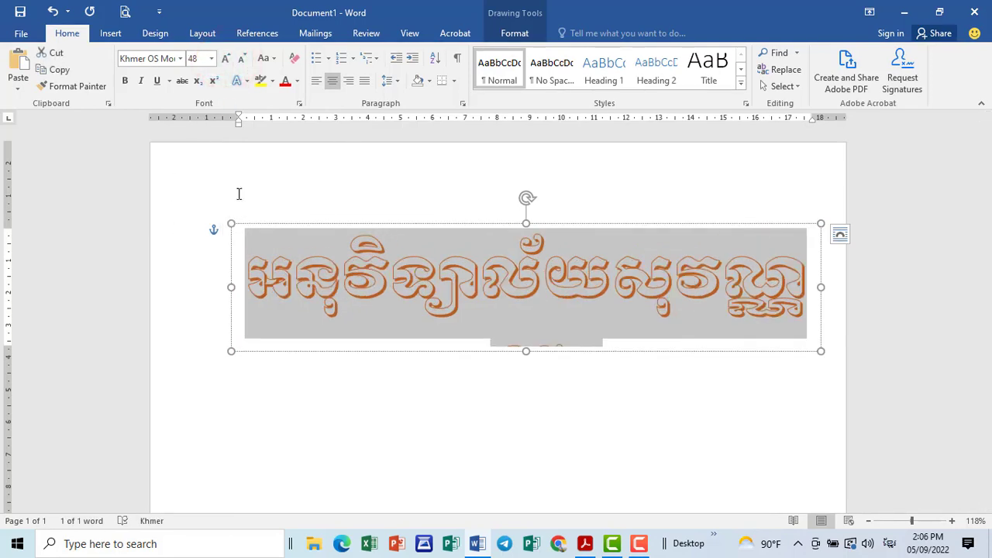
drag(231, 288, 166, 288)
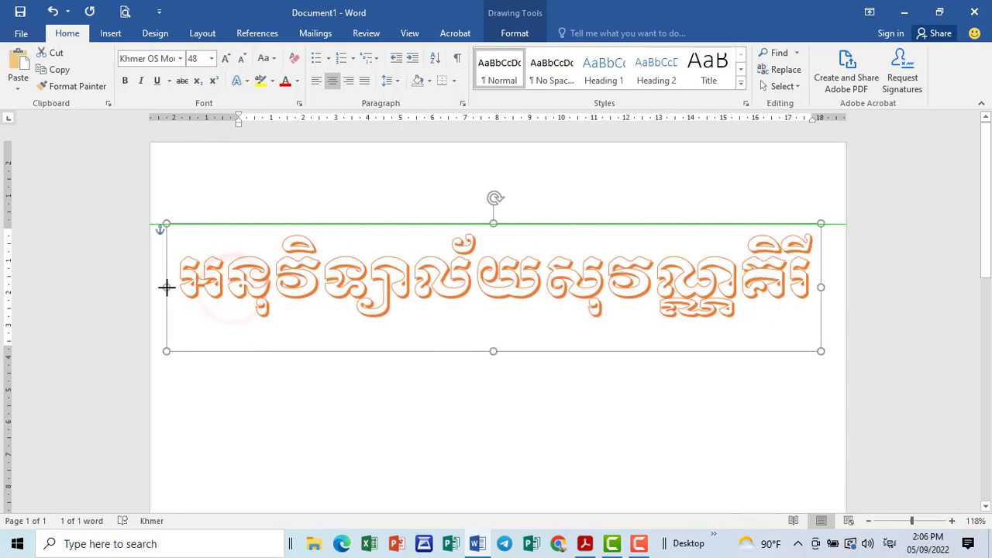
click(481, 432)
click(584, 290)
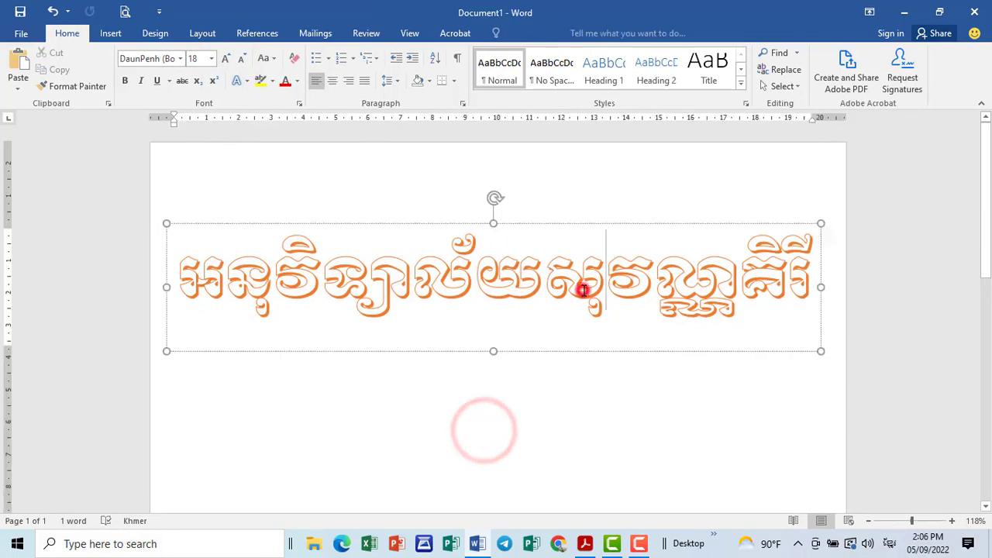
drag(179, 271, 814, 279)
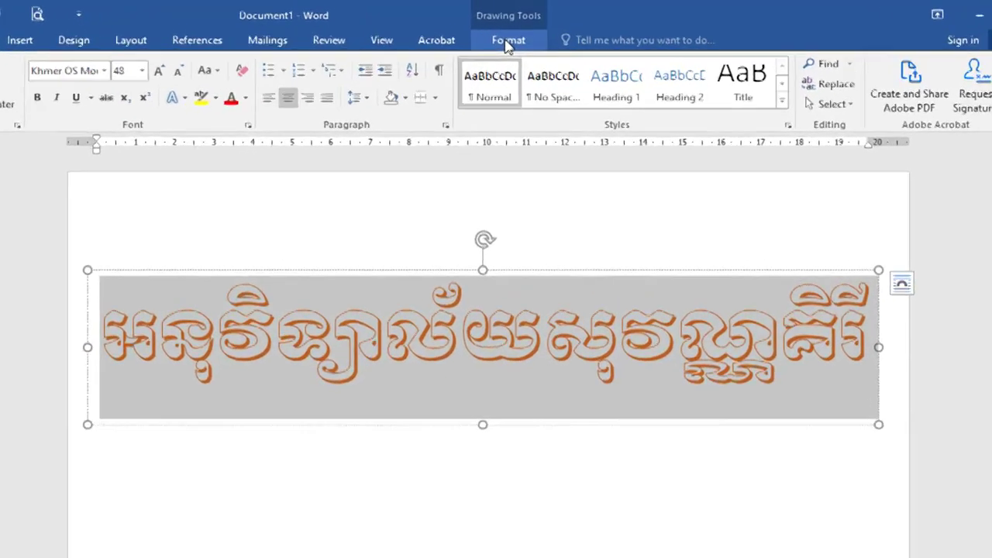
Step: Try a yellow shape fill on the title box
click(514, 37)
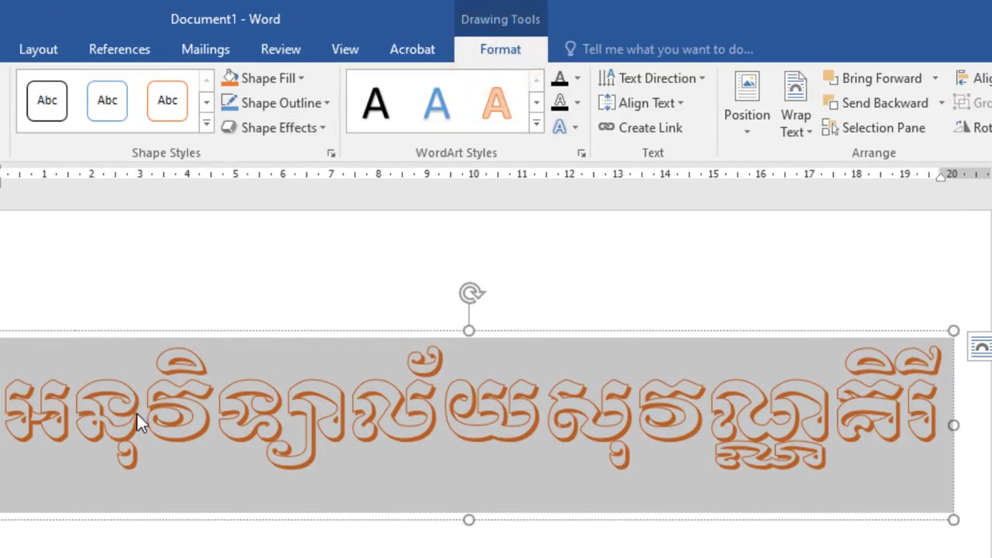
click(295, 79)
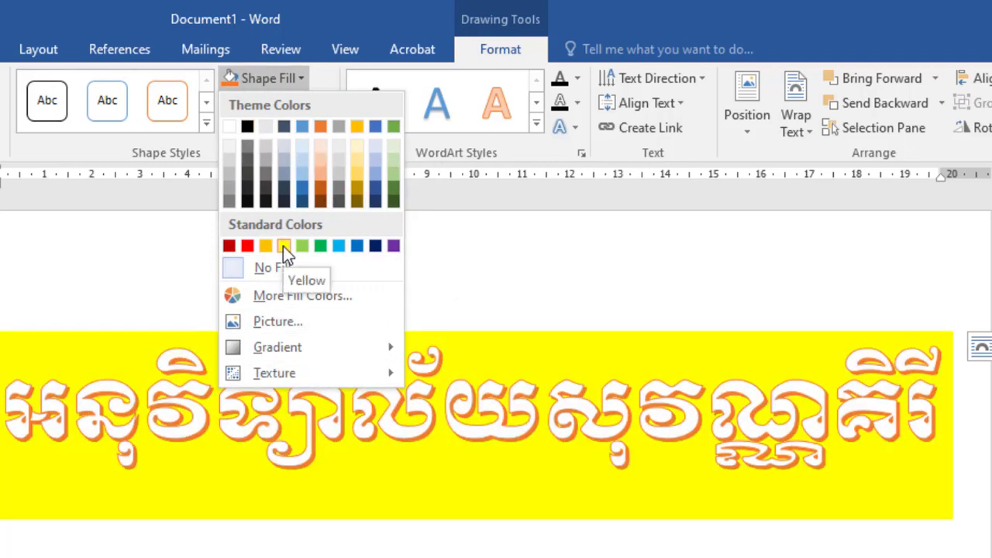
click(283, 245)
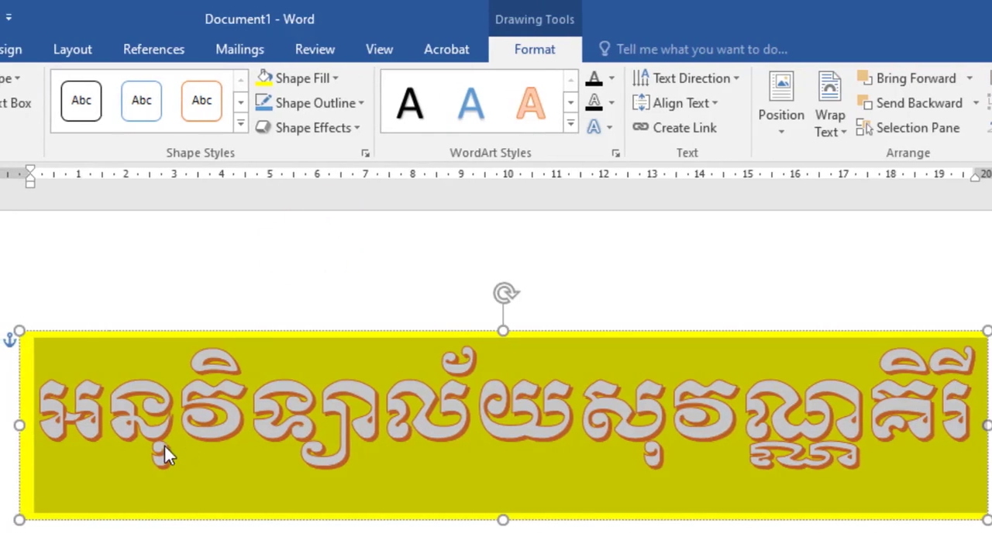
click(190, 550)
click(160, 446)
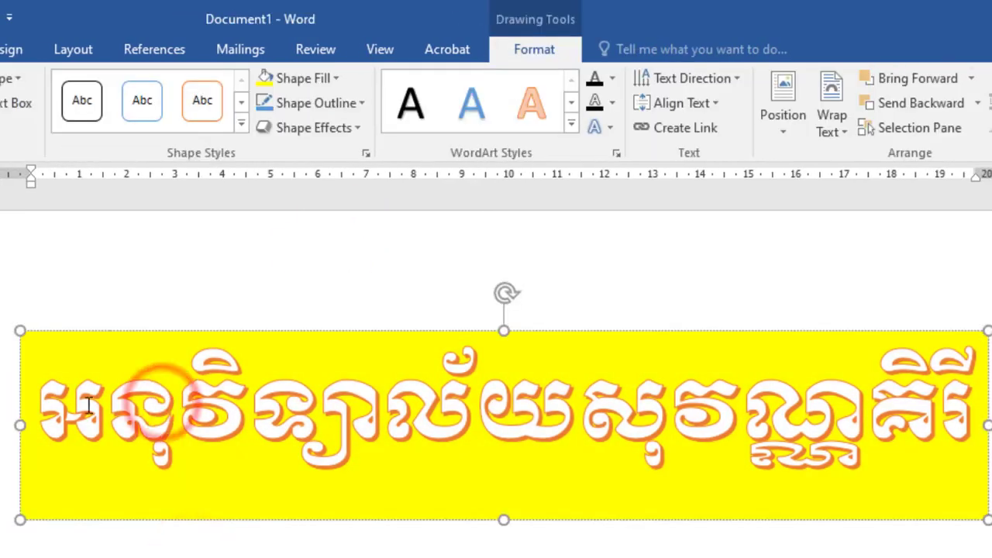
Step: Change the box fill to gold, then to blue, and reselect the whole box
double_click(46, 407)
drag(636, 370, 973, 403)
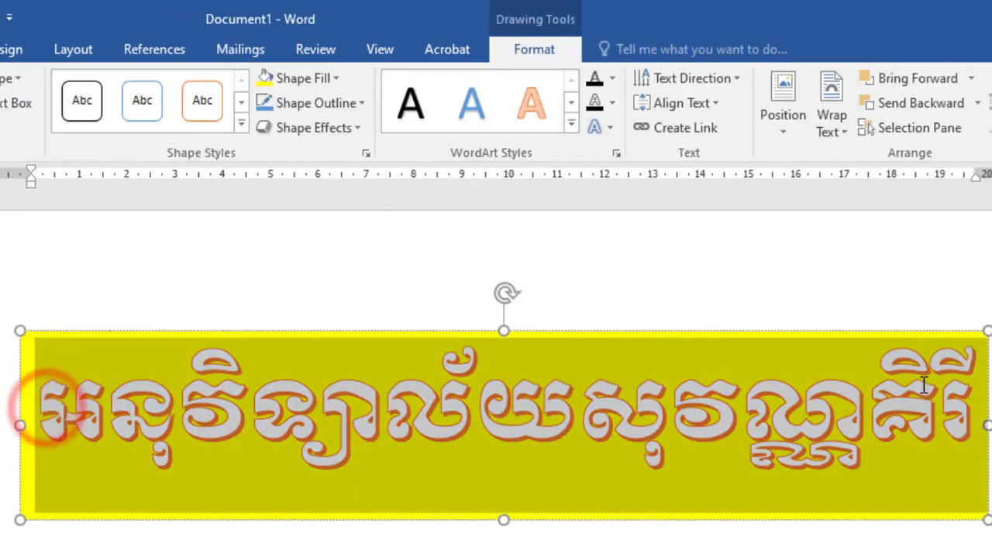
click(336, 81)
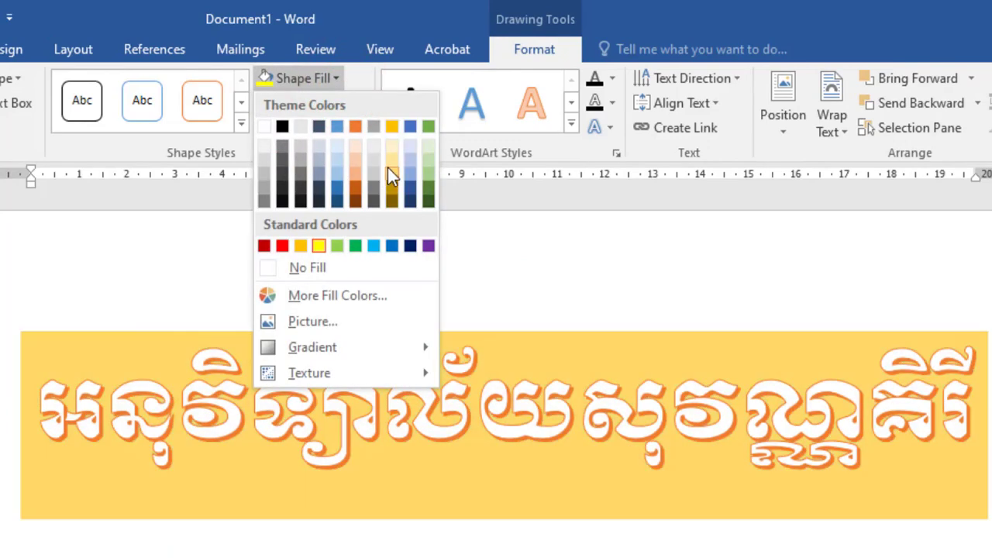
click(388, 167)
click(335, 81)
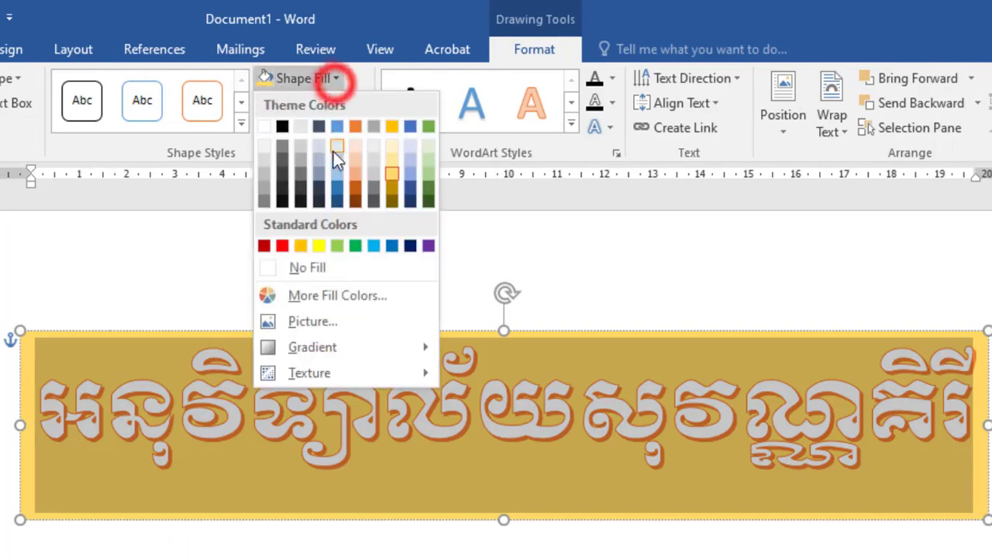
click(376, 248)
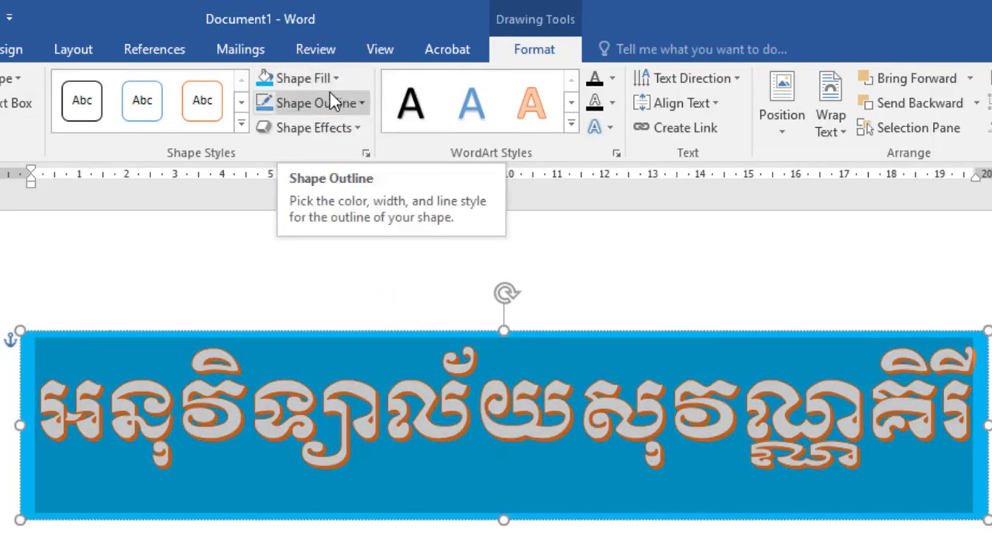
click(174, 278)
click(55, 364)
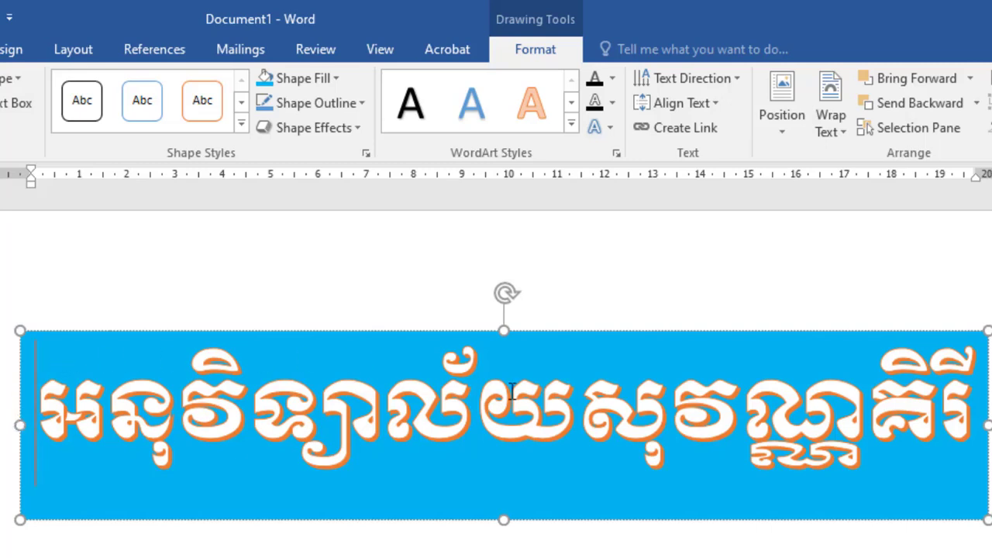
click(21, 428)
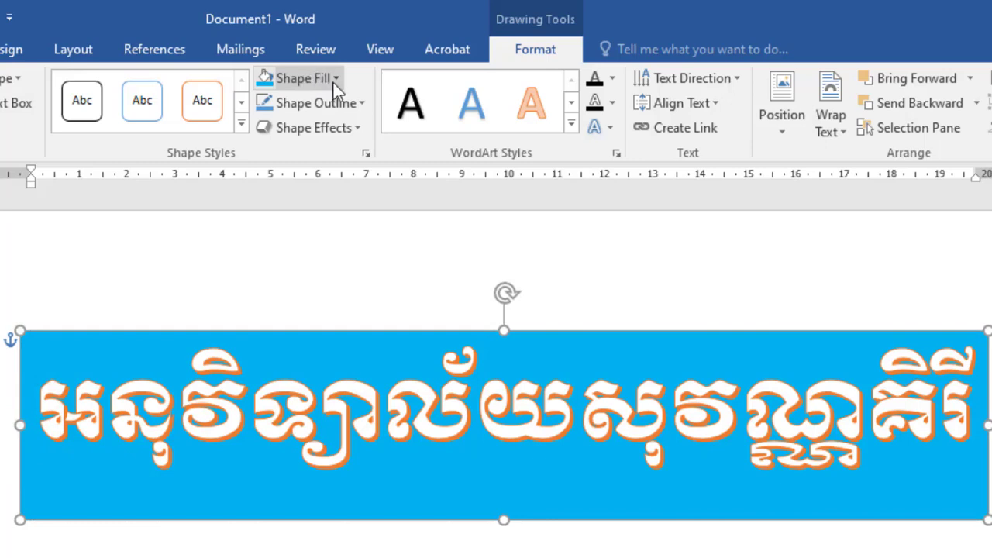
click(353, 104)
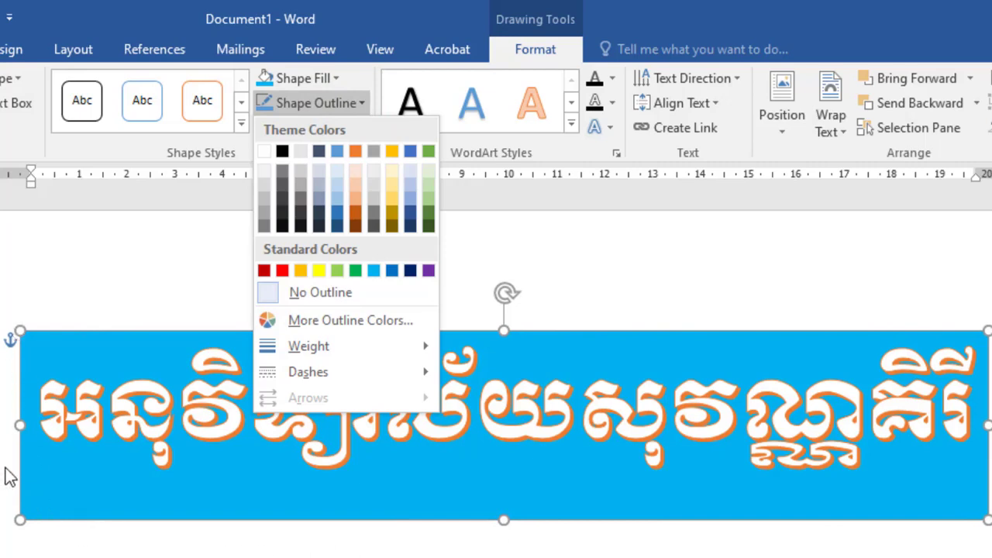
Step: Give the blue box a black outline with a 6 pt weight
click(279, 153)
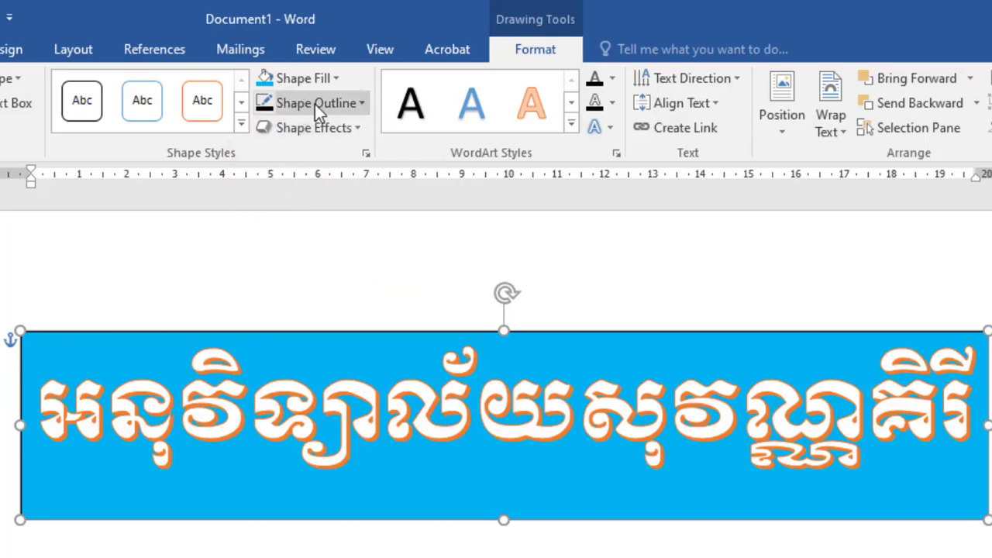
click(350, 101)
click(335, 350)
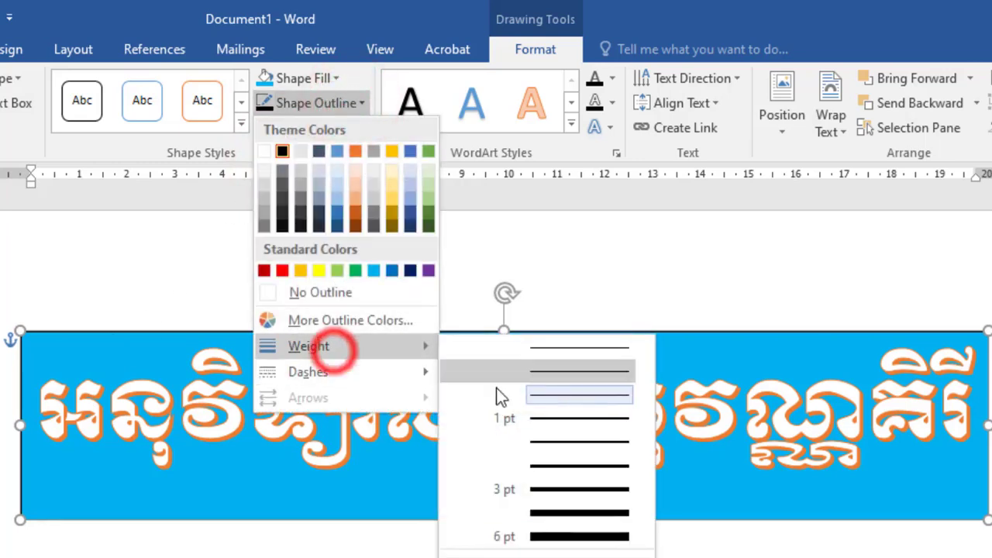
click(571, 536)
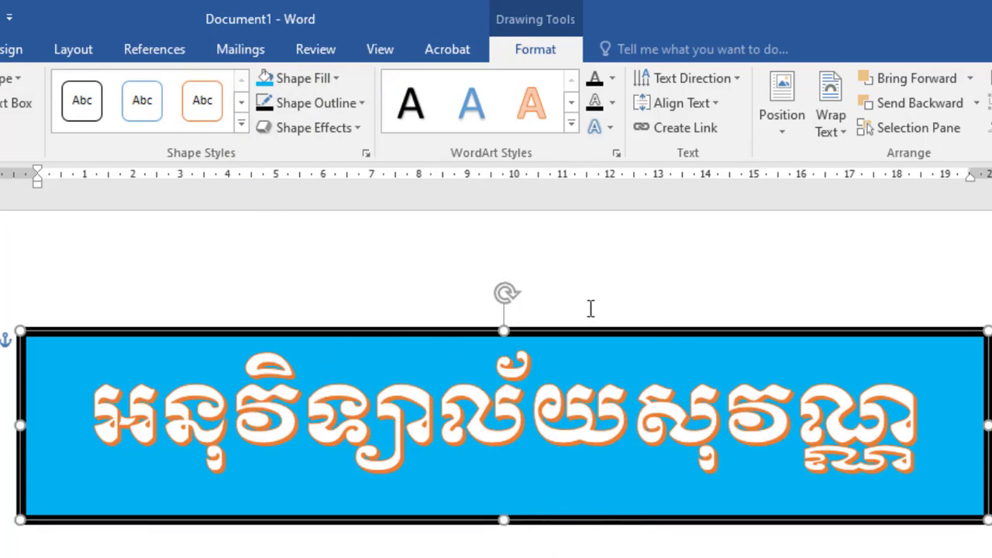
Step: Reduce the whole Khmer title, including the last word គិរី, to 36 pt
drag(93, 409, 960, 427)
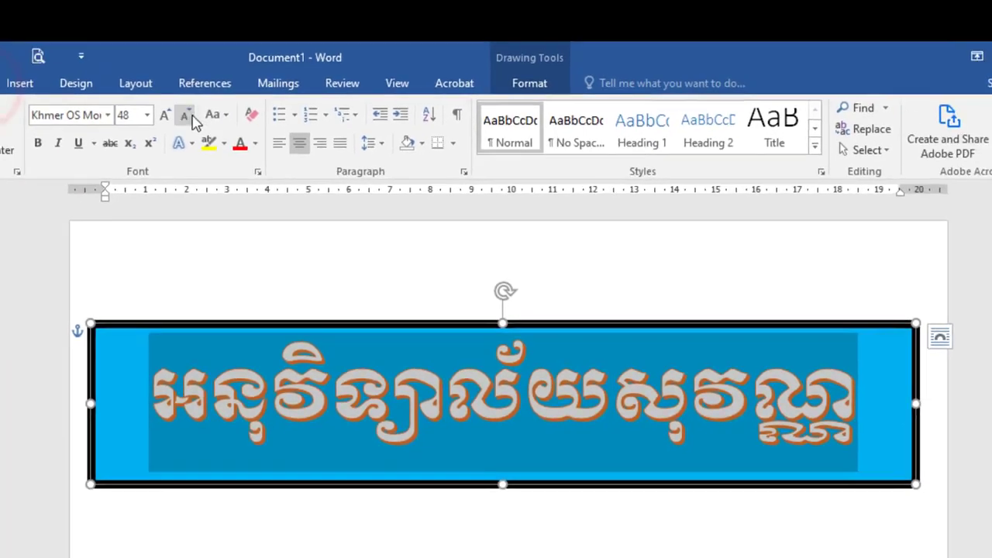
click(222, 133)
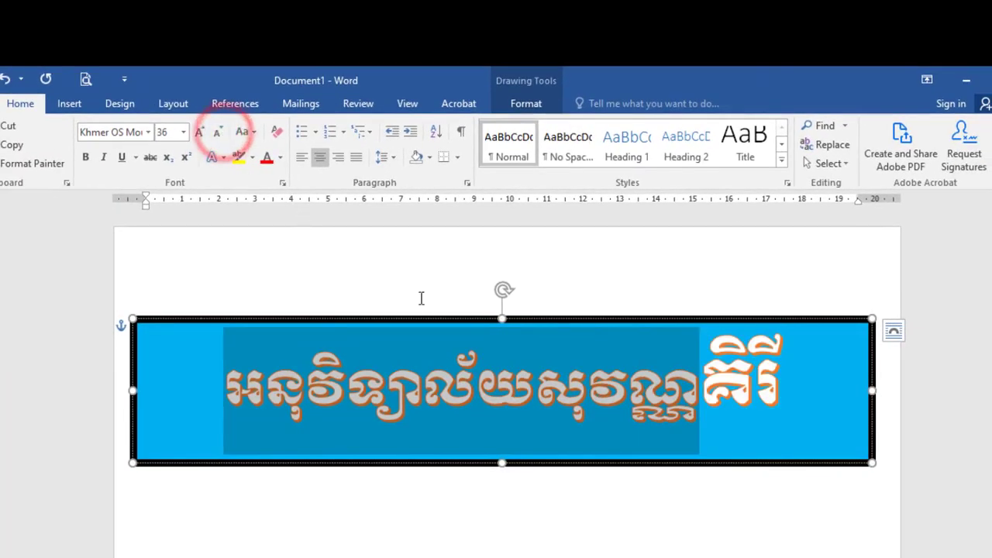
click(642, 400)
drag(789, 384, 680, 390)
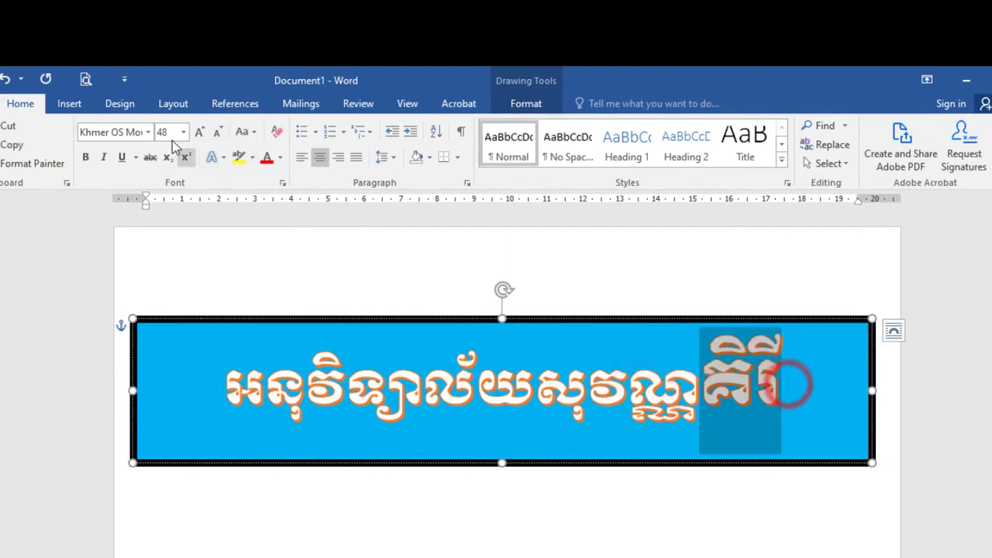
click(218, 132)
click(542, 418)
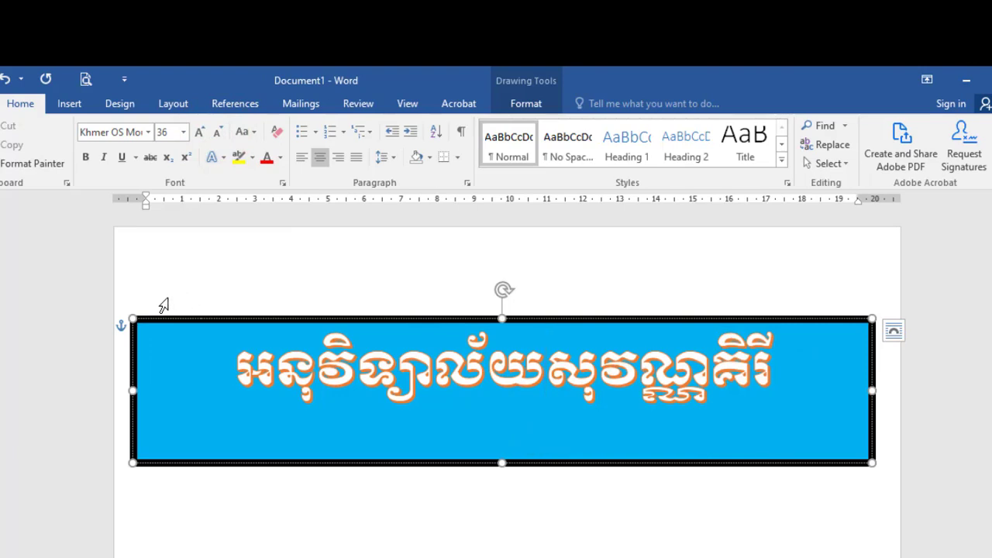
Step: Set the blue box's black border to a heavy Shape Outline weight
click(523, 104)
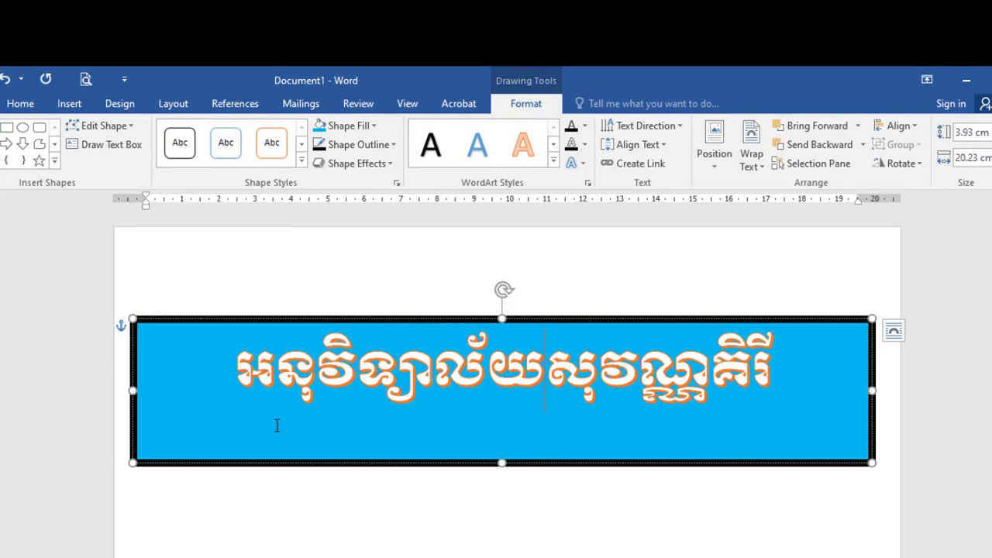
click(385, 144)
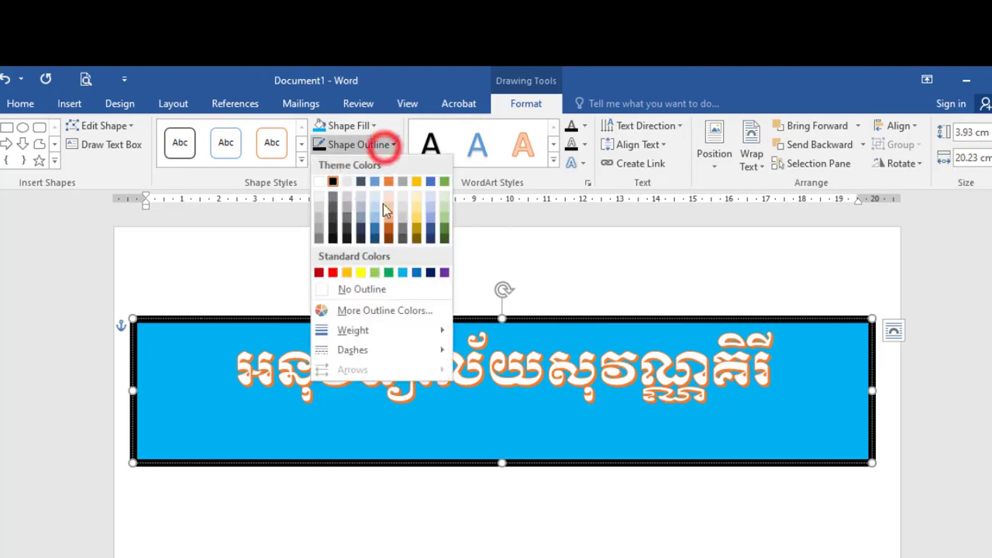
click(380, 331)
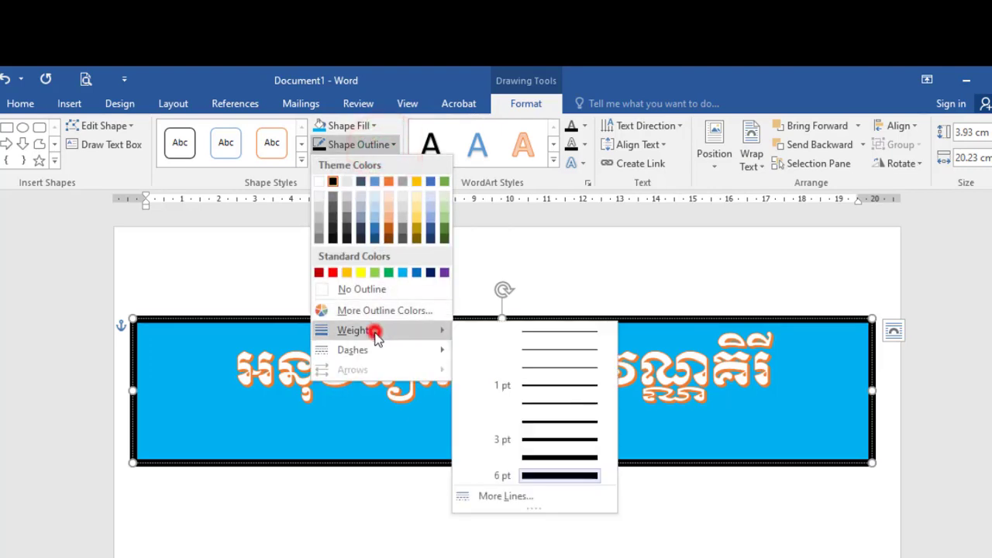
click(556, 423)
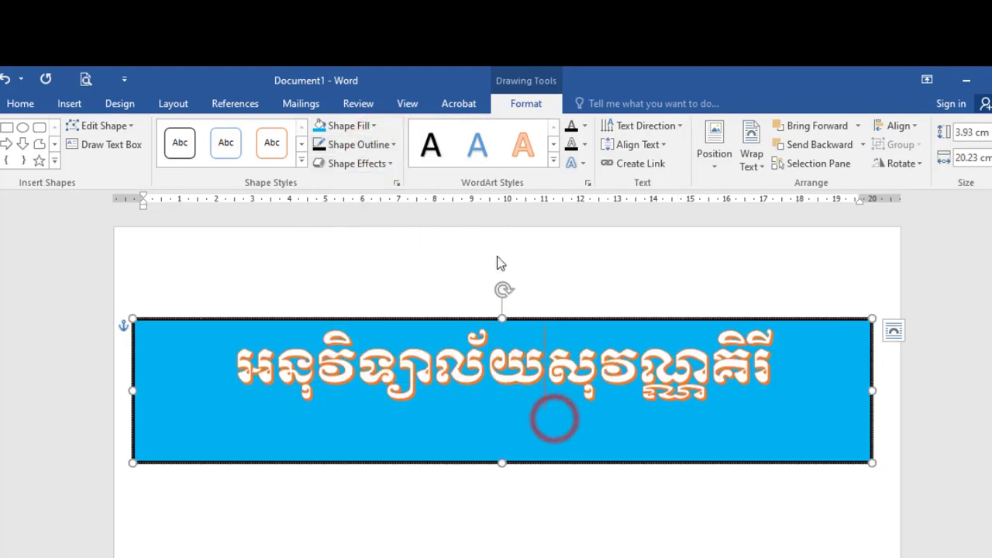
click(359, 164)
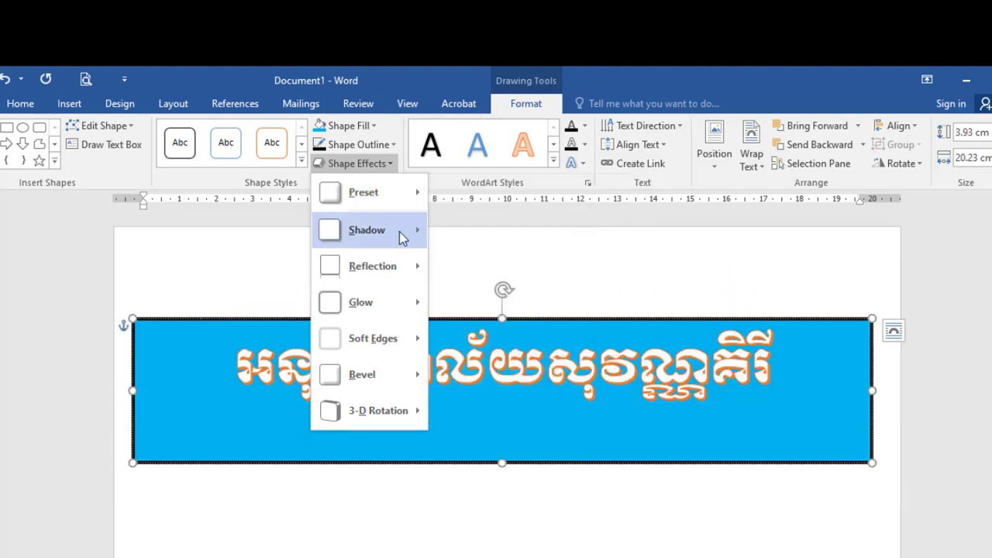
mouse_move(367, 230)
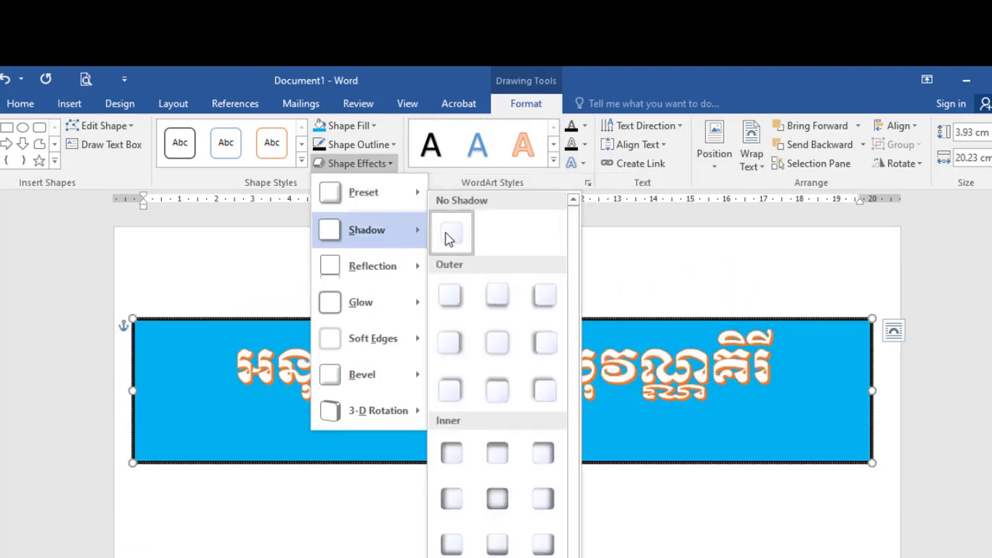
click(448, 234)
click(372, 161)
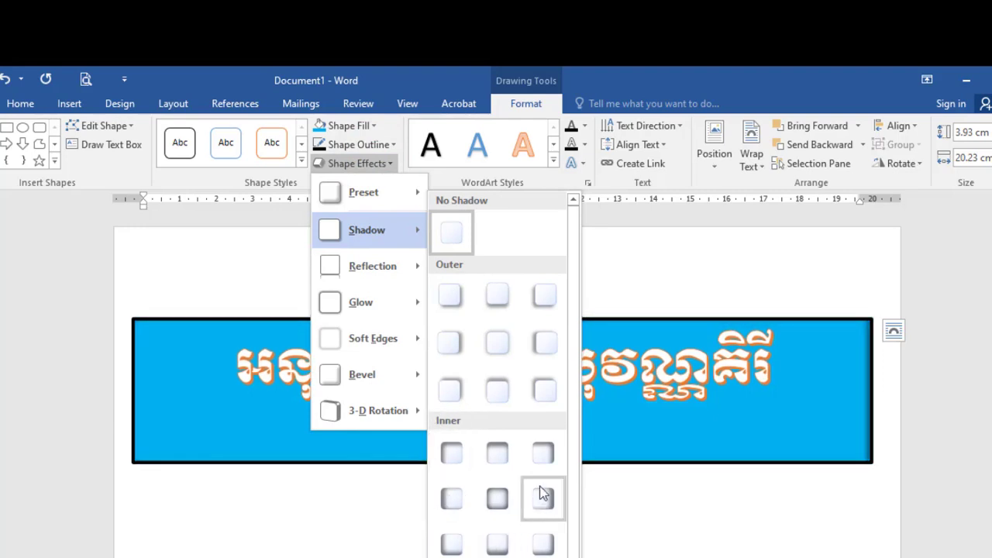
mouse_move(372, 266)
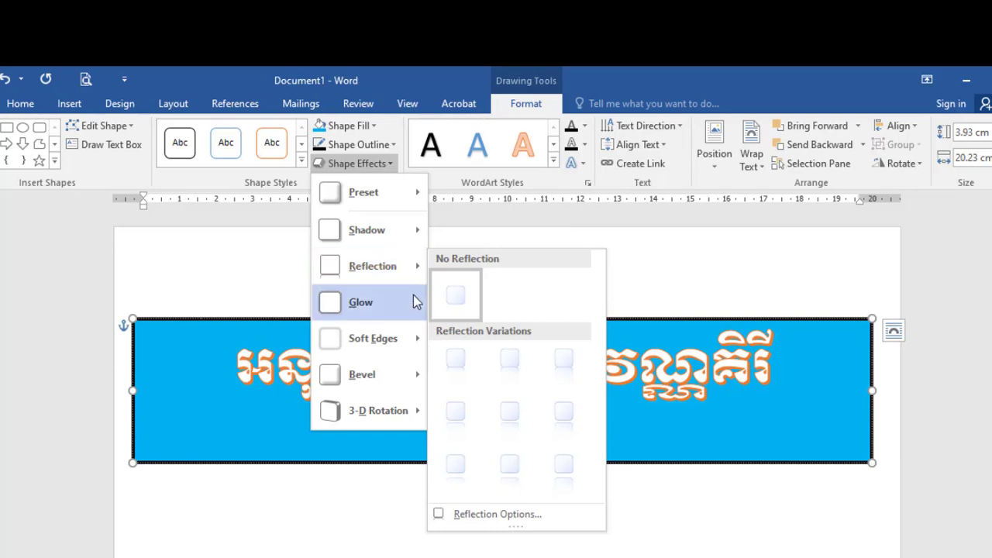
click(390, 279)
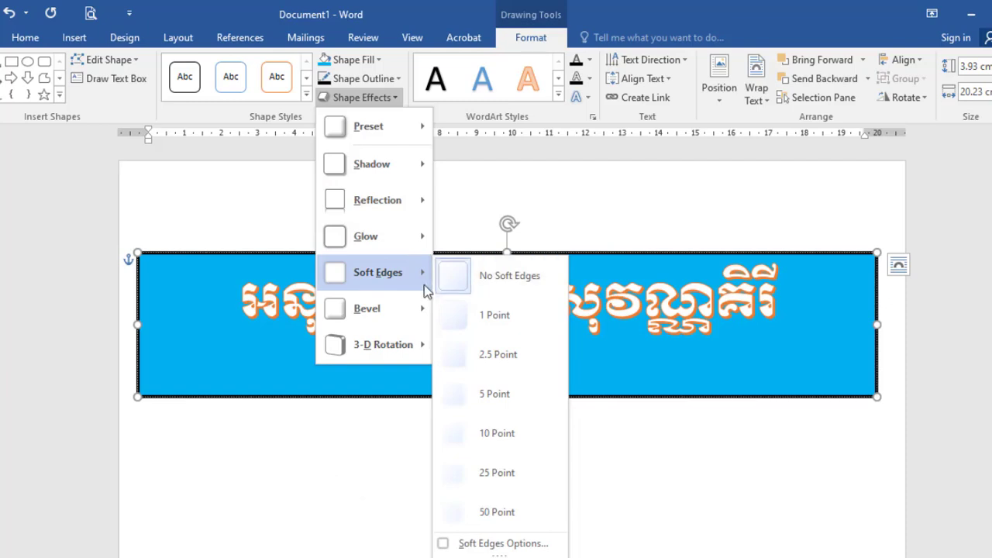
mouse_move(373, 375)
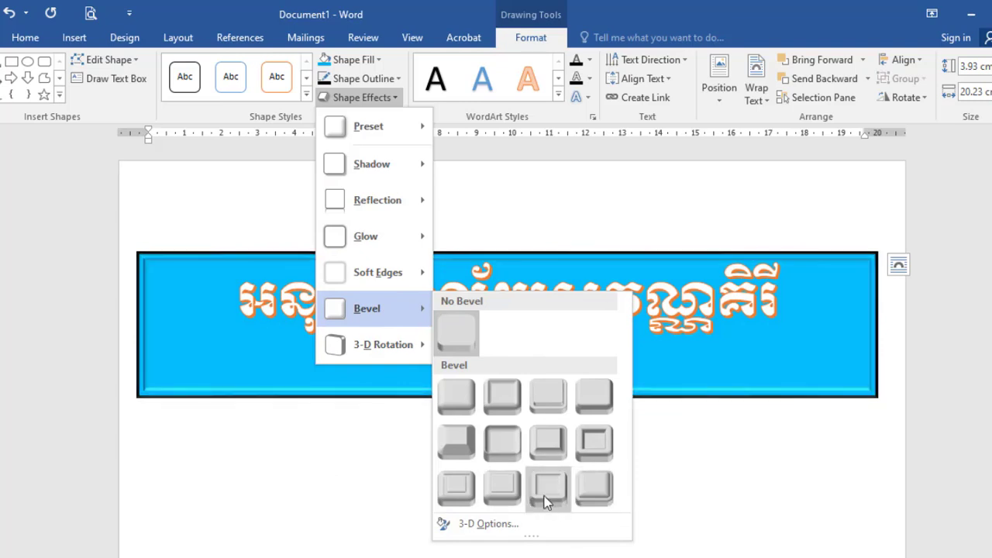
click(529, 217)
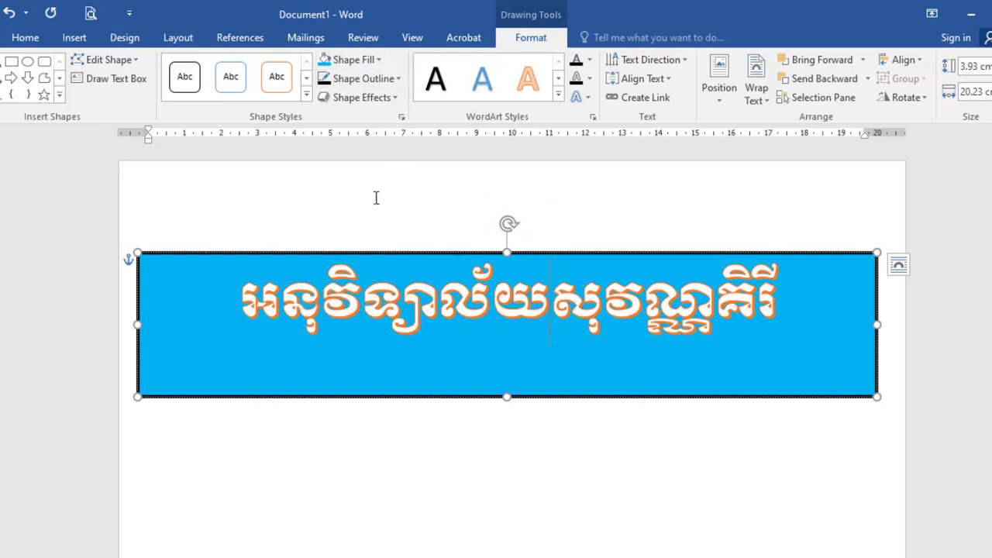
Step: Select the Khmer title and try black, then red, as the letter fill
click(473, 352)
click(581, 308)
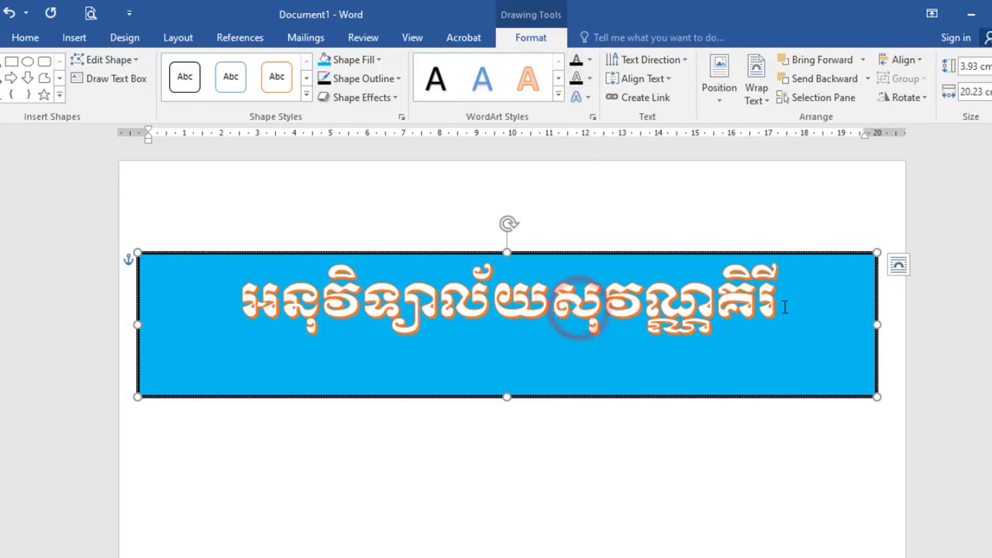
drag(782, 304, 221, 299)
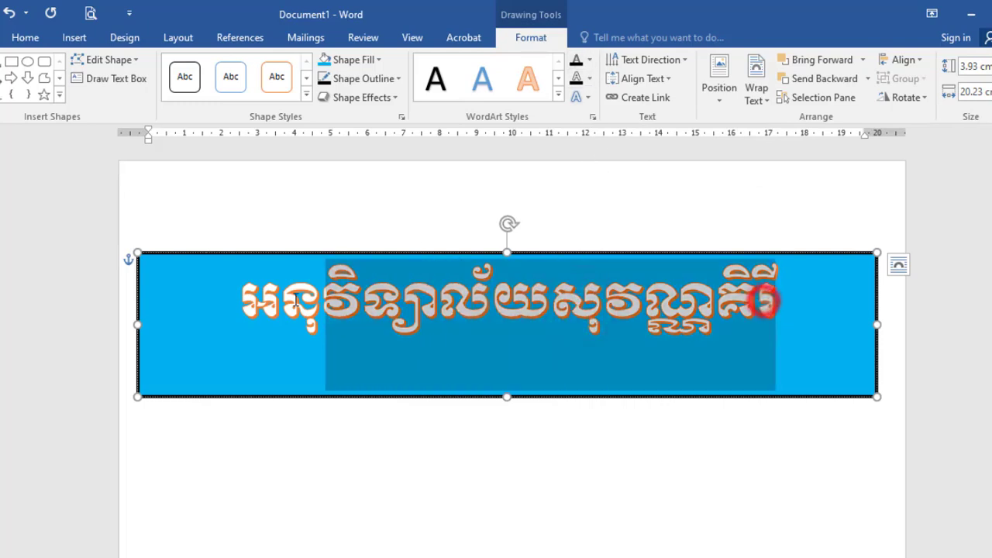
click(591, 62)
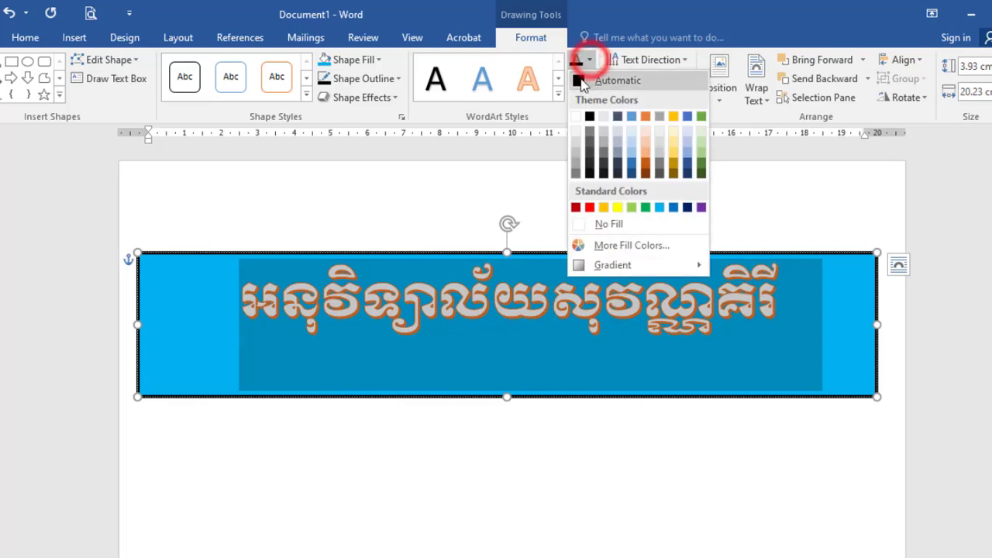
click(577, 80)
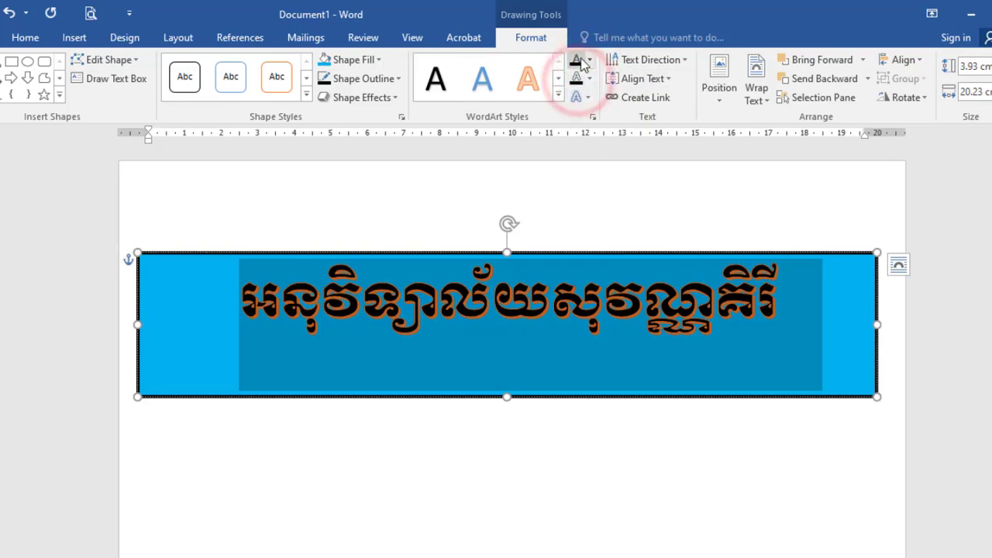
click(590, 60)
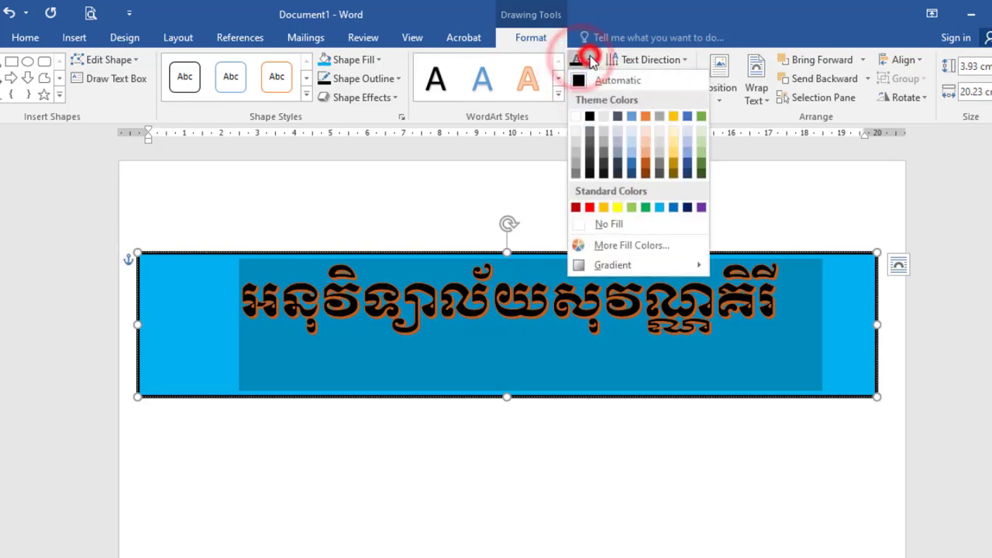
click(590, 207)
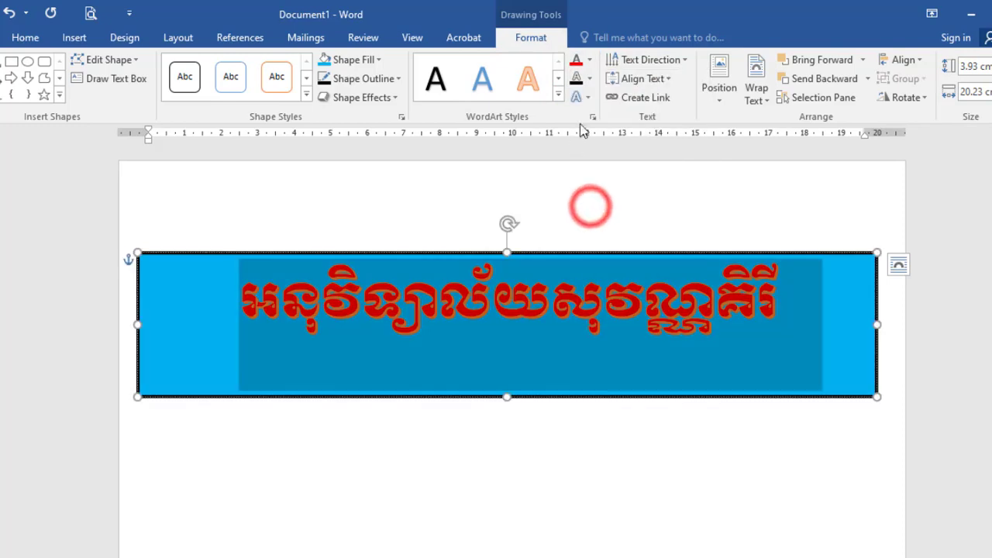
Step: Give the letters a custom brown fill from More Fill Colors, then reselect the title
click(589, 60)
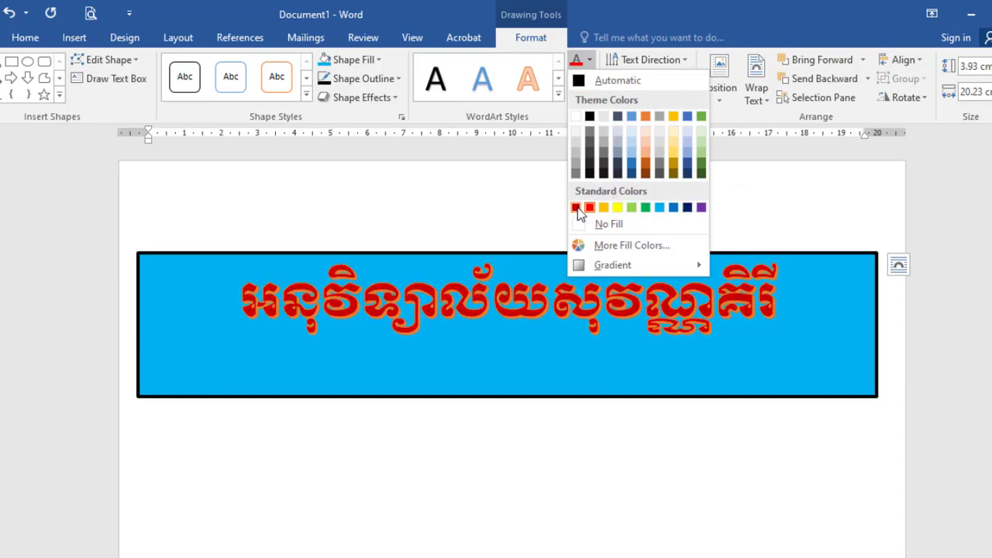
click(579, 245)
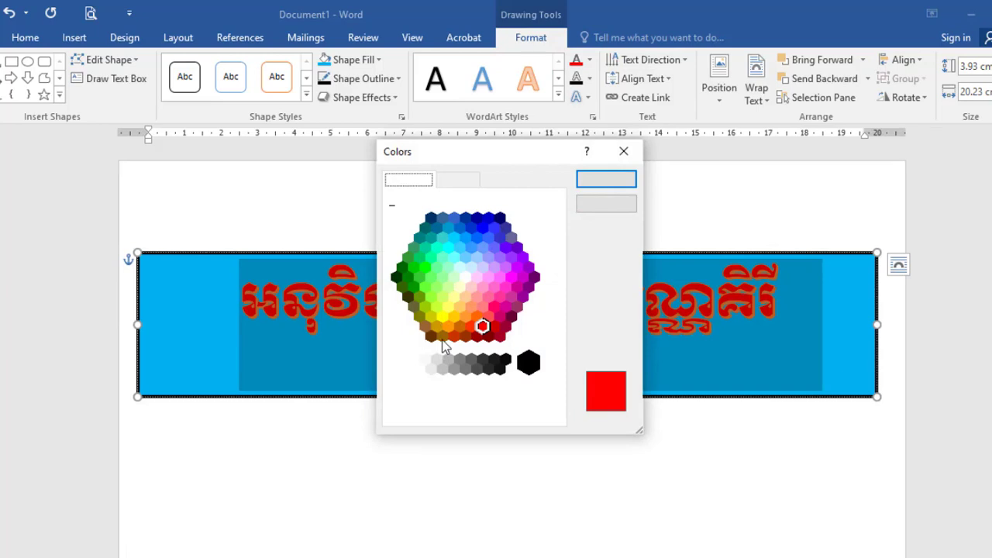
click(442, 336)
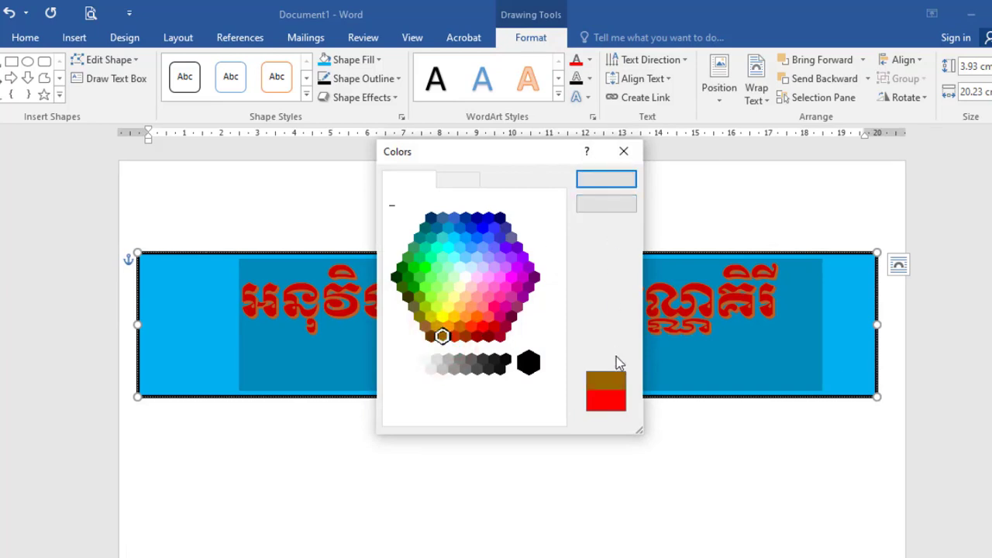
click(614, 180)
click(607, 302)
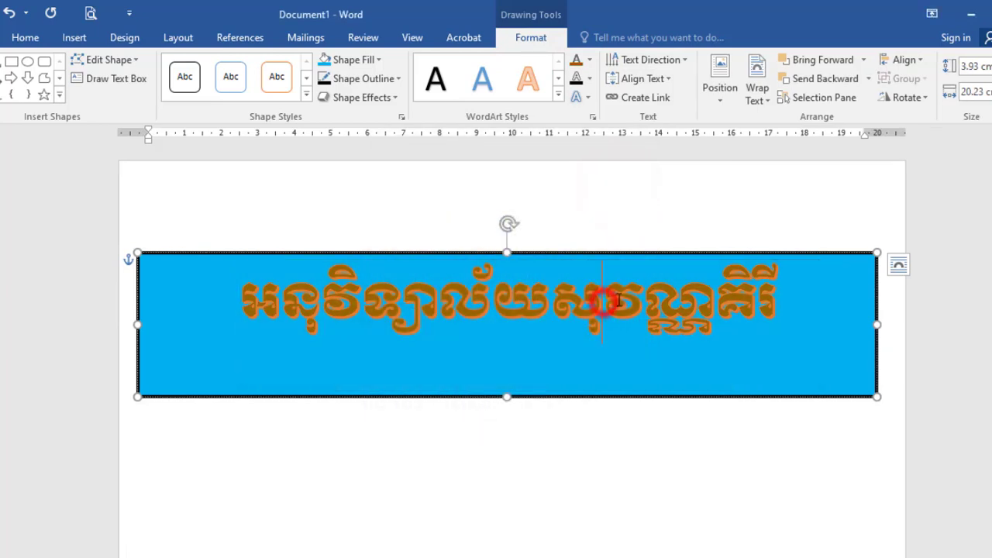
drag(767, 298, 184, 312)
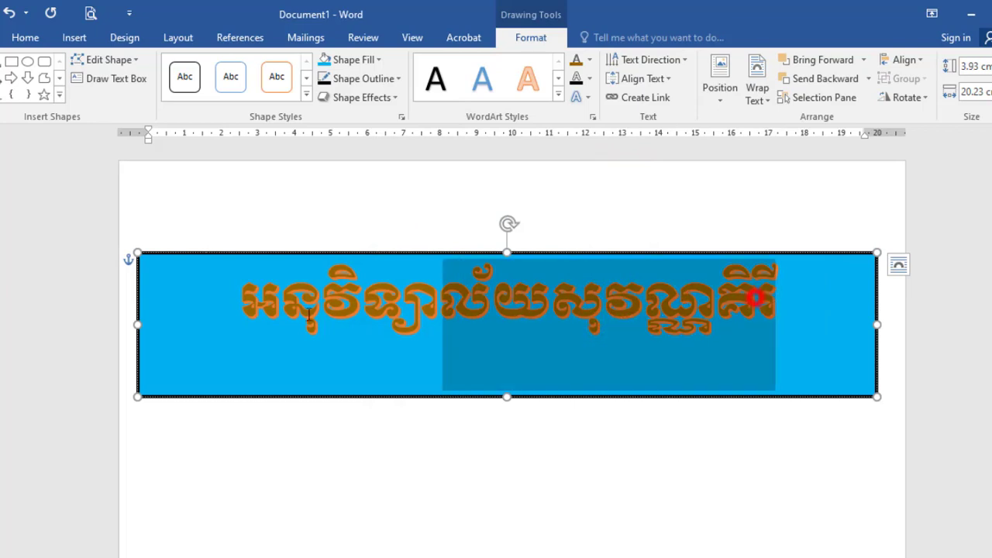
click(589, 60)
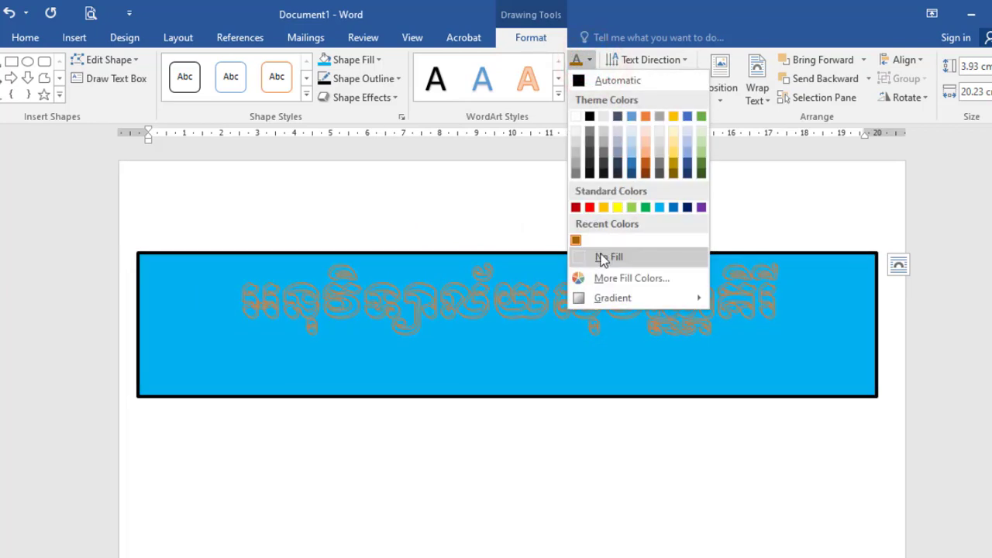
Step: Fill the Khmer title letters black and apply a text outline setting
click(590, 117)
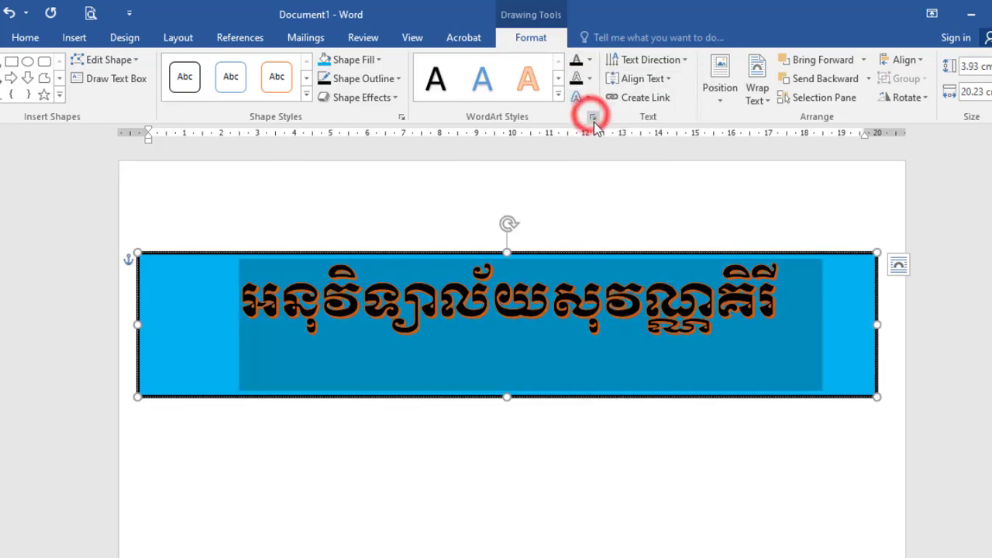
click(590, 79)
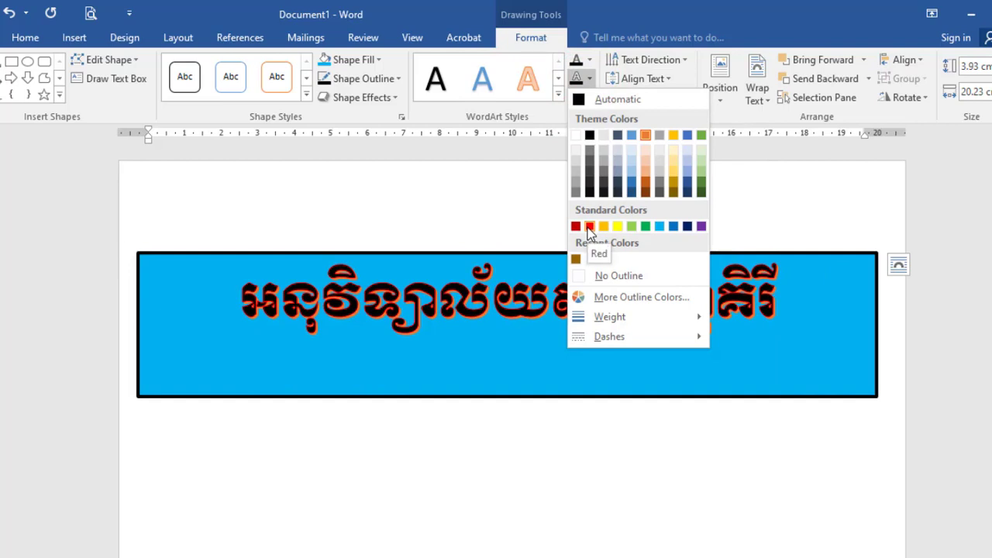
click(586, 277)
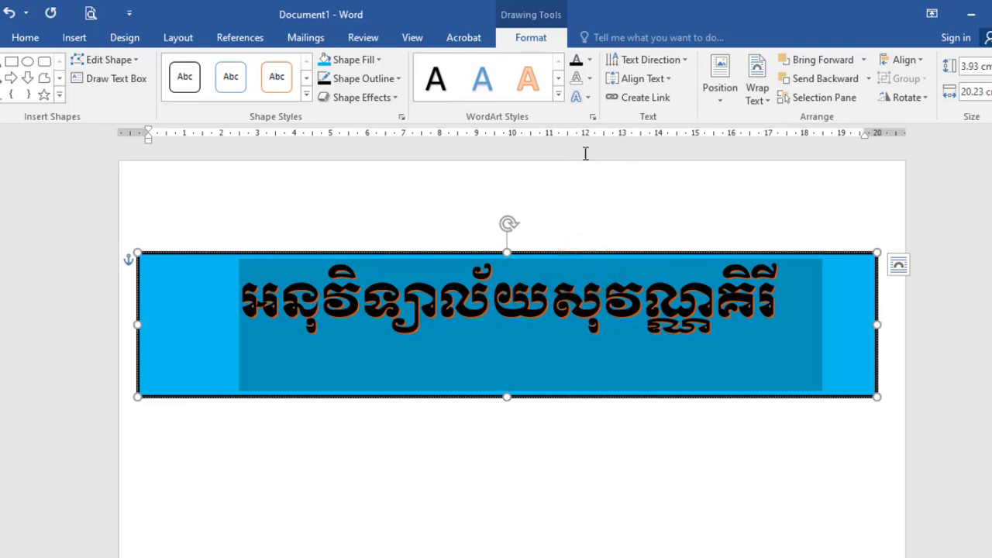
Step: Reselect the Khmer title text and give its black letters an orange outline
click(633, 191)
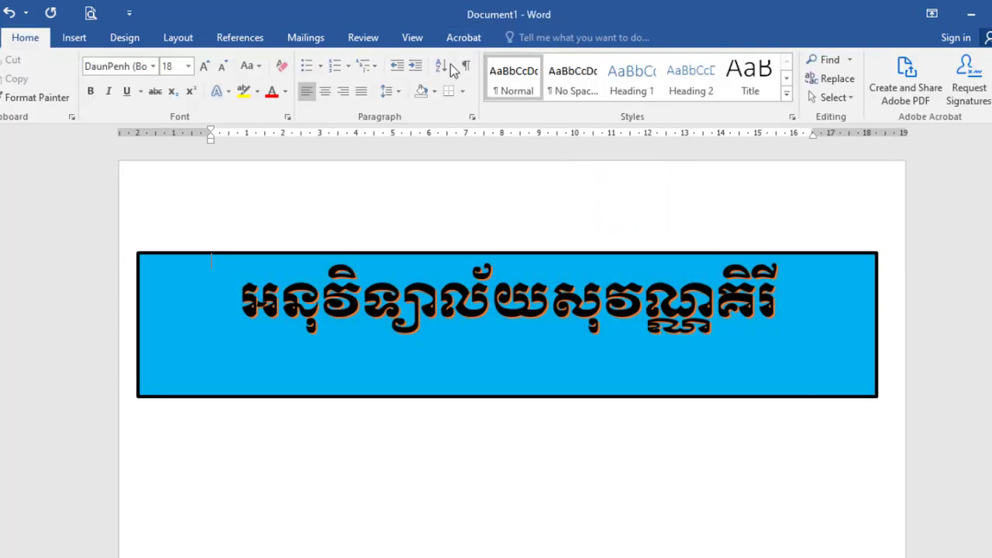
click(453, 297)
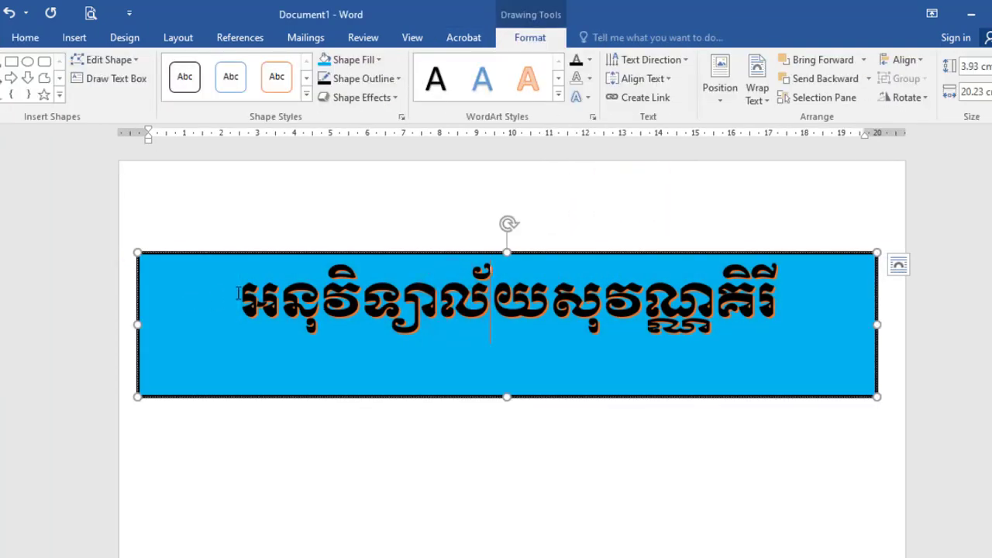
drag(238, 293, 853, 290)
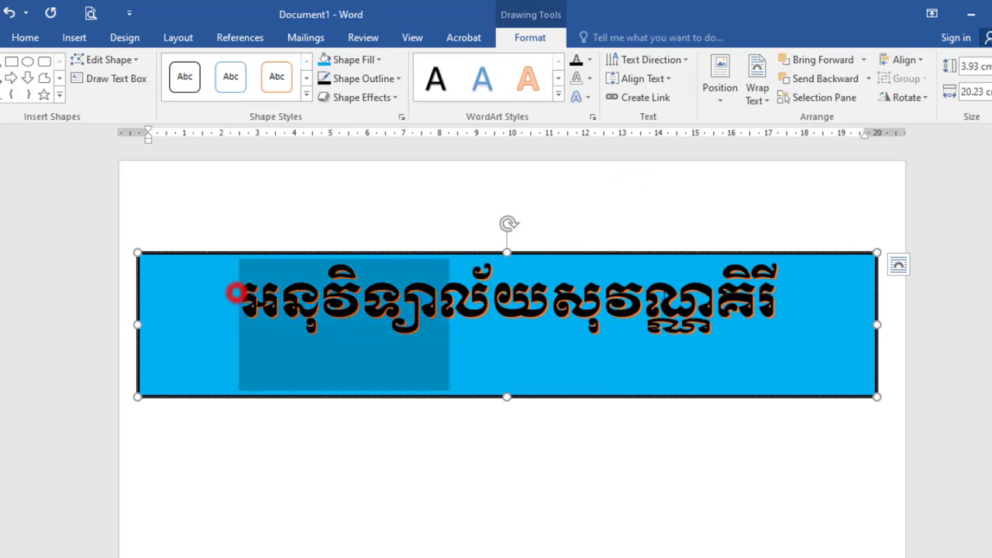
click(589, 61)
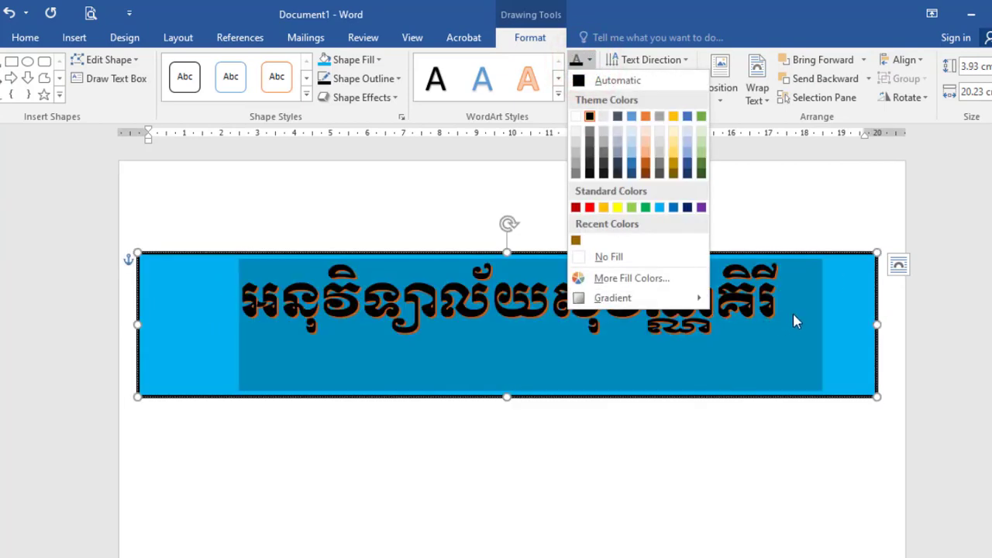
click(839, 303)
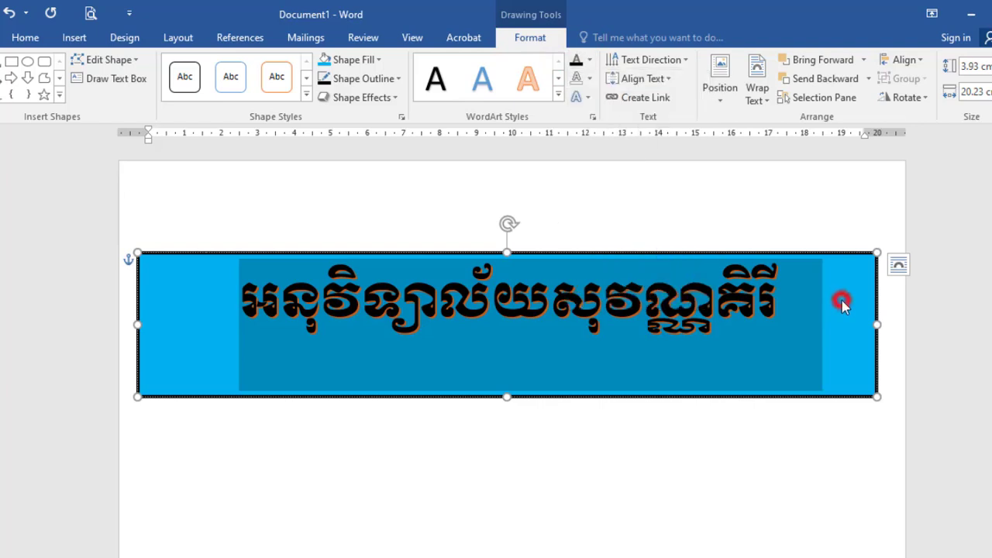
click(589, 79)
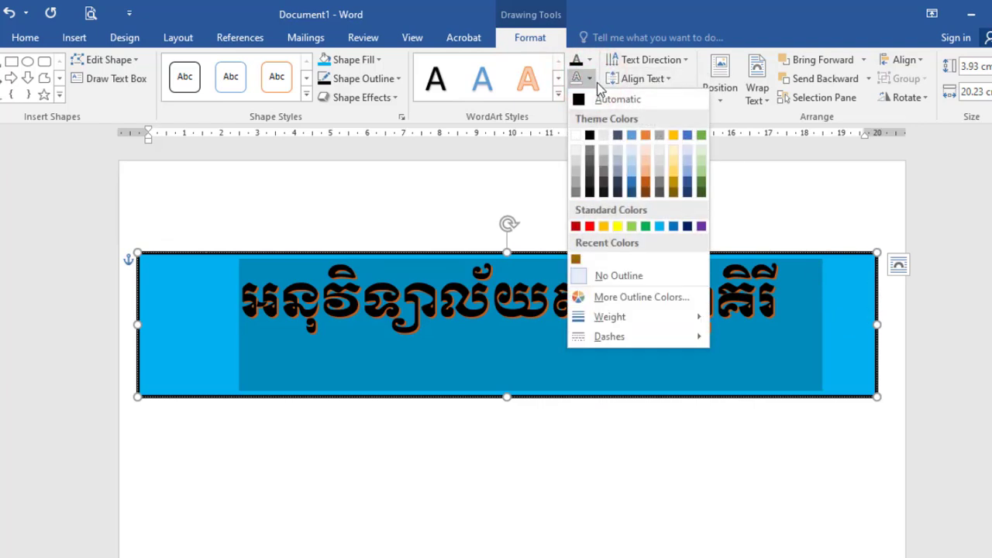
click(617, 227)
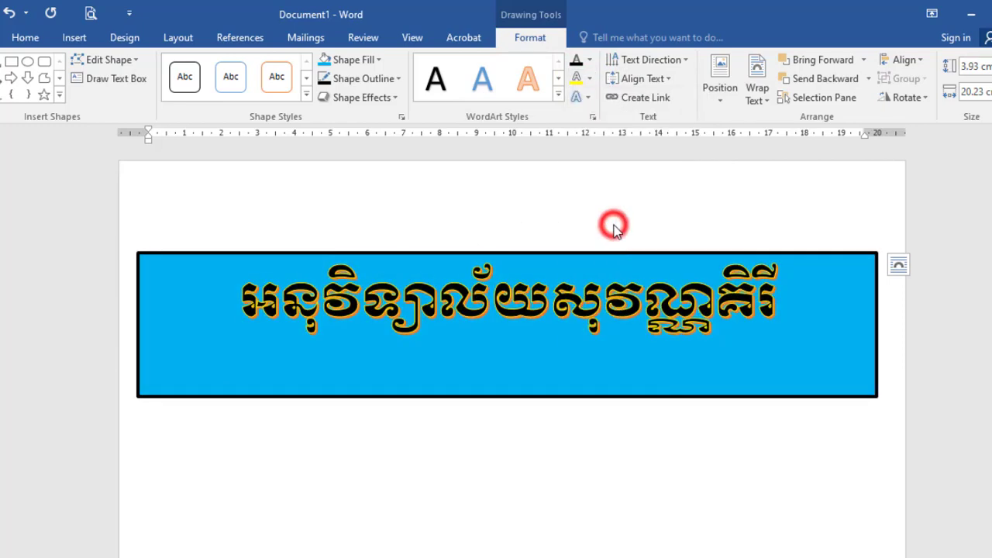
click(588, 98)
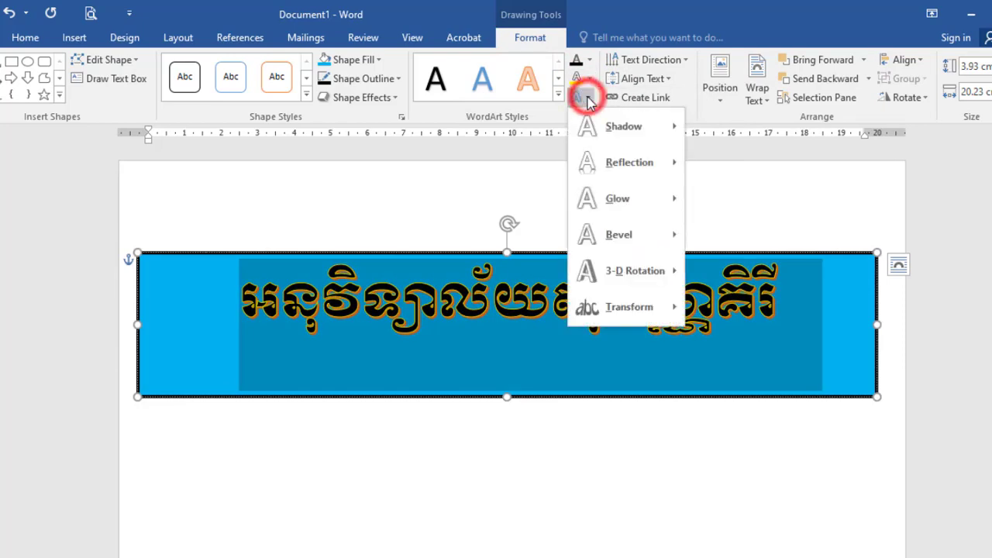
click(722, 209)
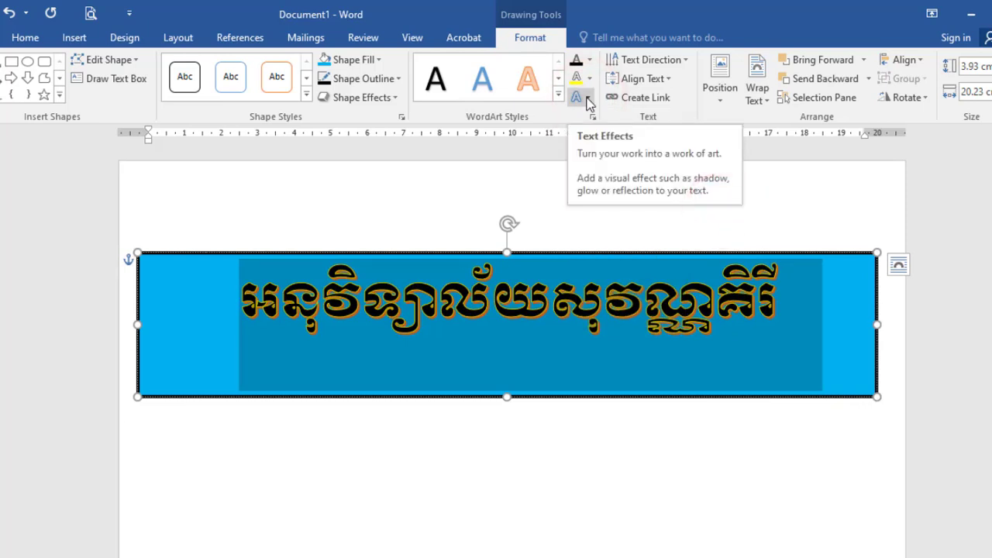
click(589, 99)
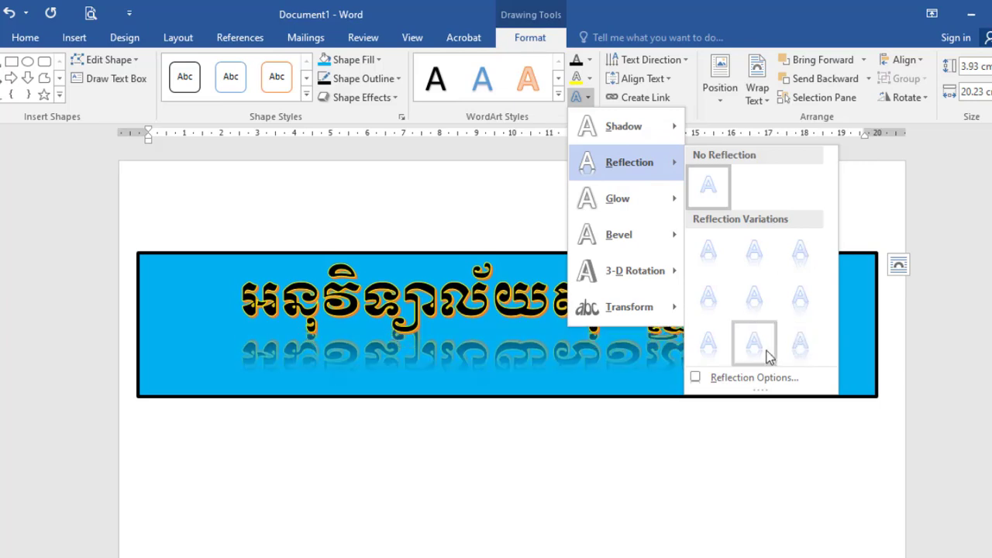
mouse_move(620, 235)
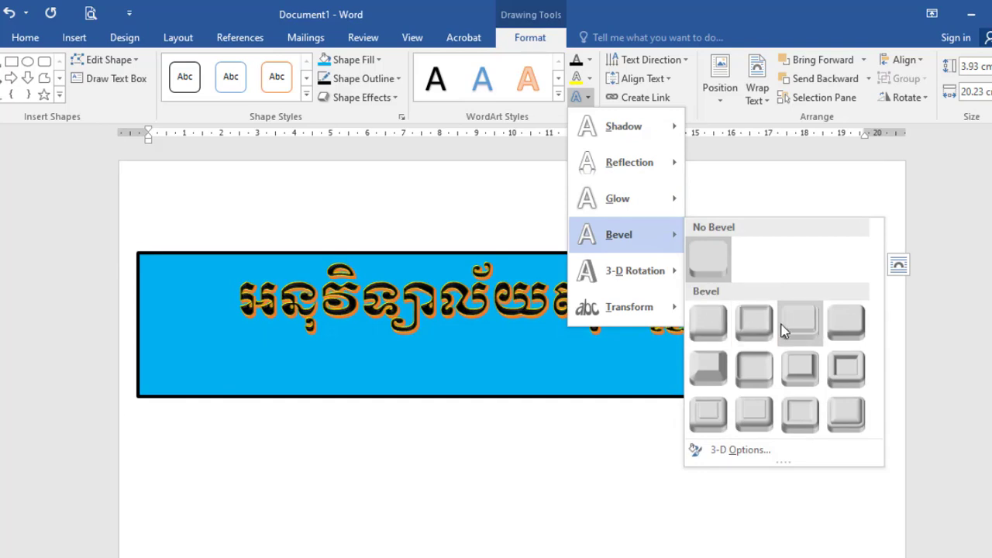
click(782, 192)
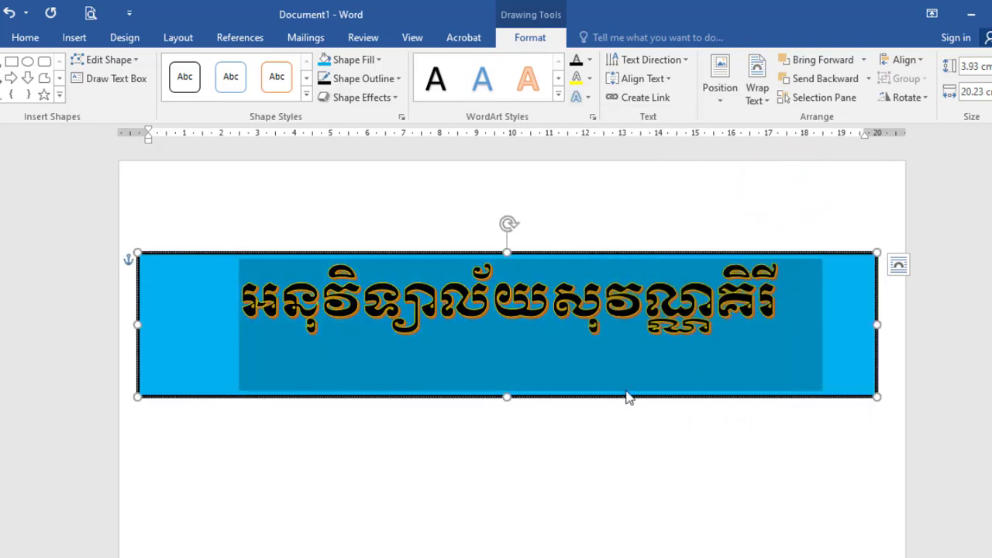
Step: Stretch the blue title box downward to about 8.29 cm tall
drag(504, 399, 505, 450)
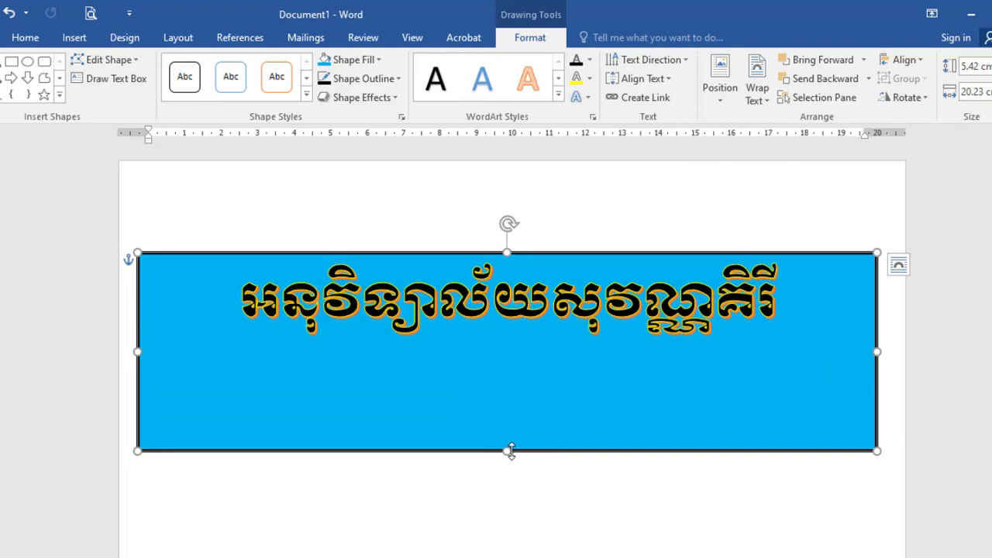
drag(507, 453, 507, 556)
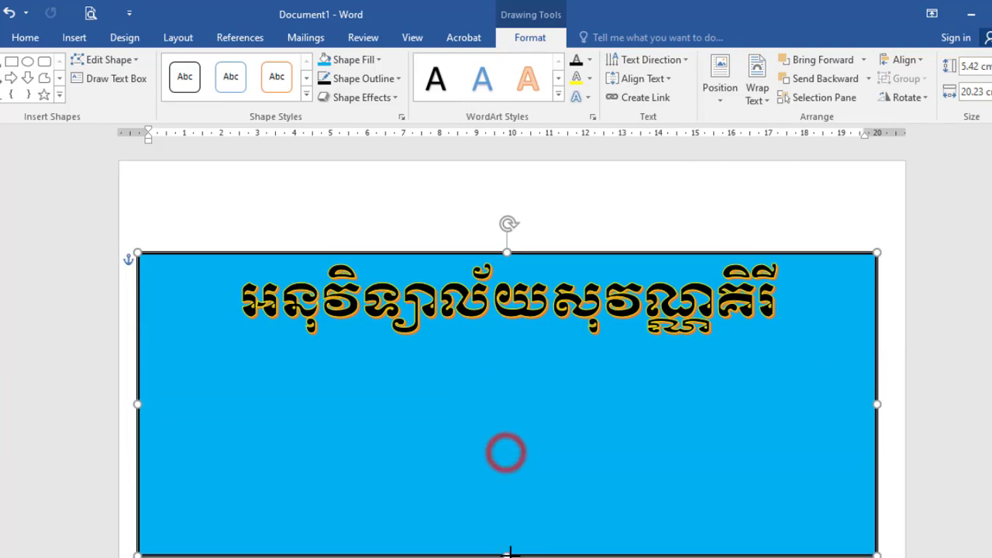
Step: Rotate the title text 90° and extend the box to 16.72 cm tall
click(681, 62)
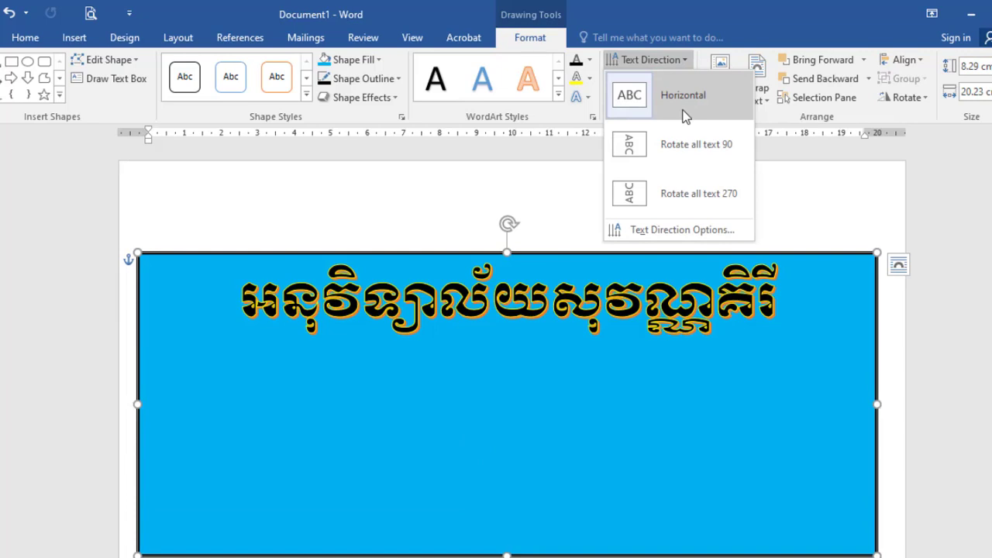
click(671, 149)
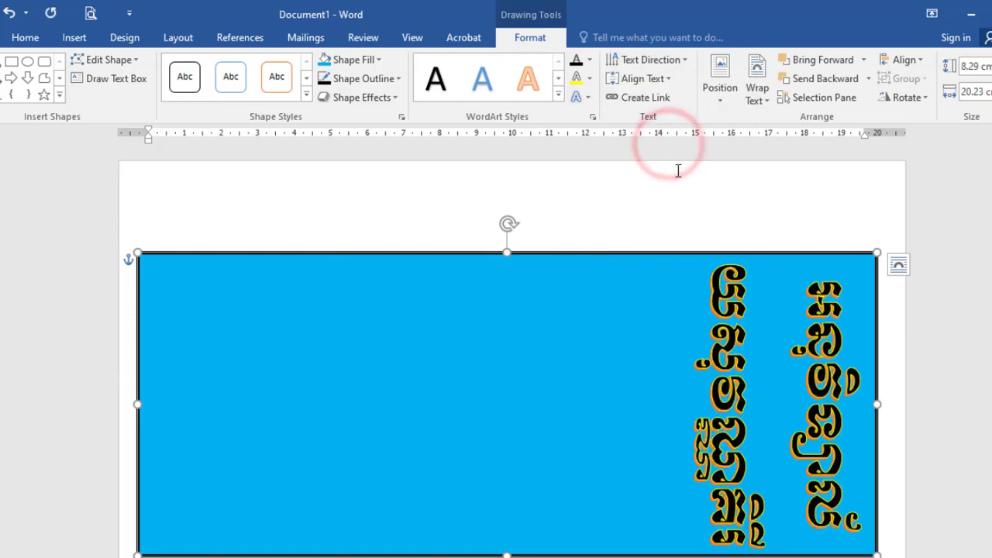
scroll(682, 465, down, 4)
scroll(686, 456, down, 1)
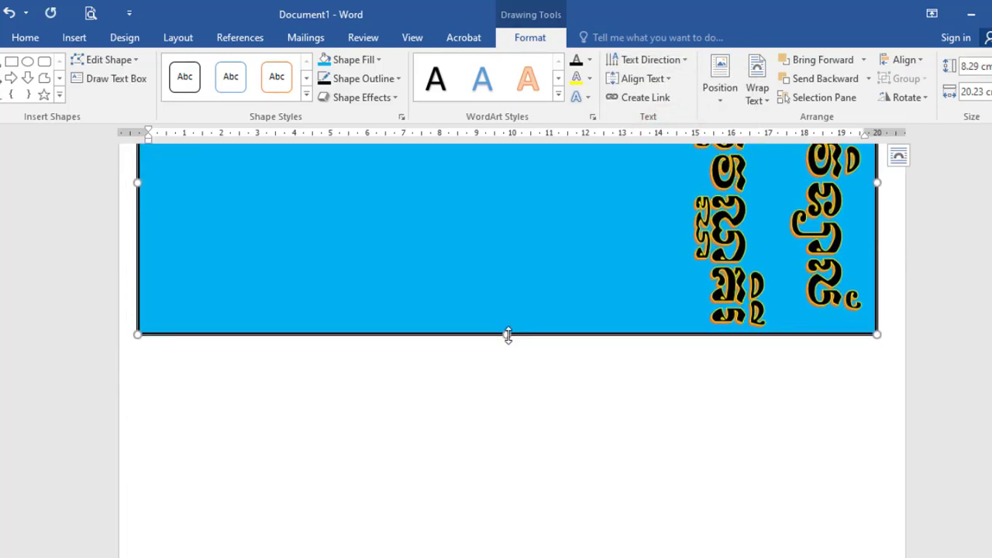
mouse_move(507, 334)
mouse_down()
mouse_move(553, 503)
mouse_move(545, 554)
mouse_up()
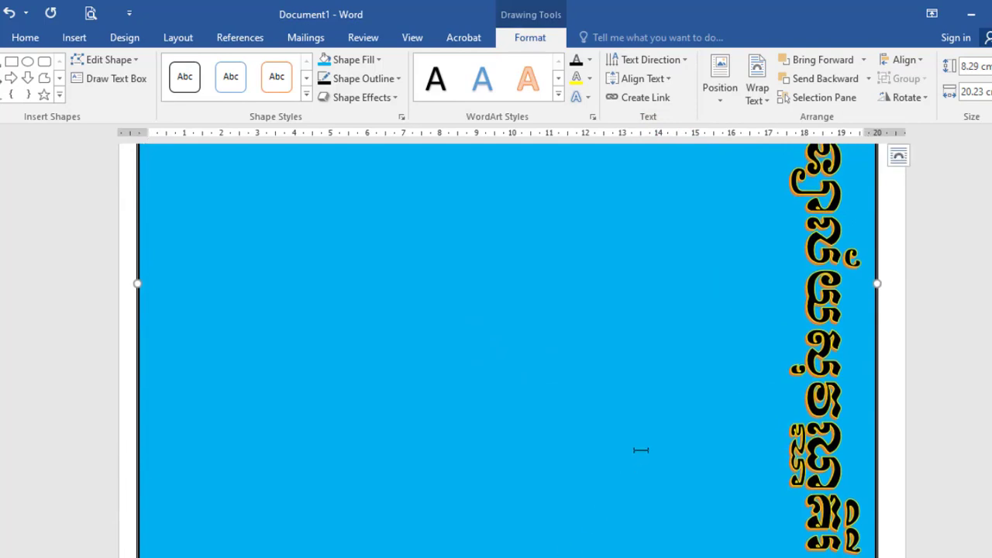
scroll(644, 364, up, 3)
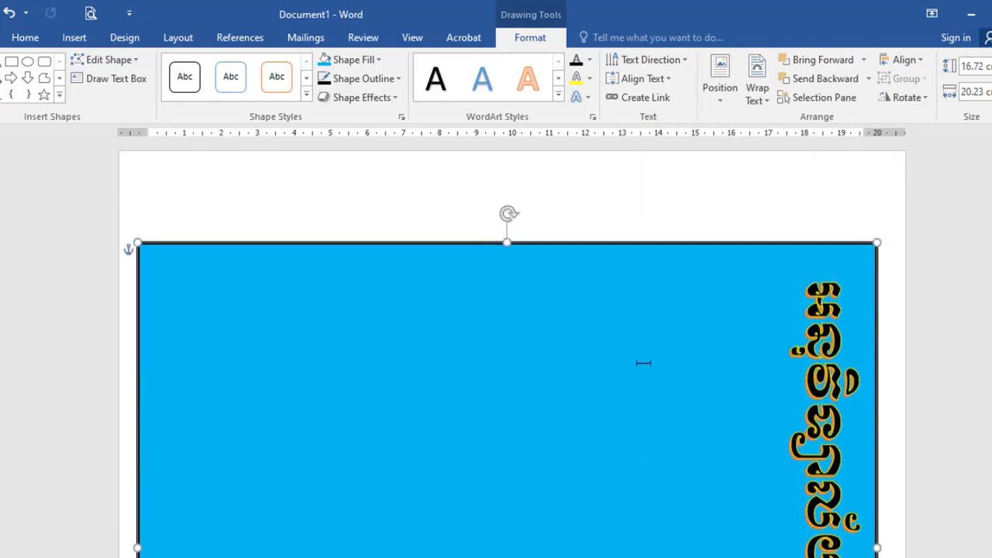
click(657, 60)
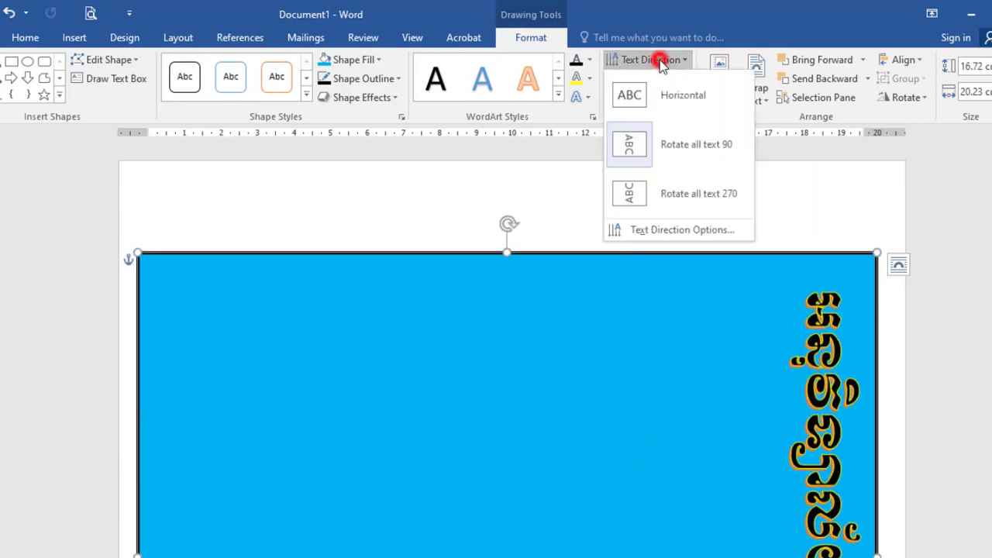
Step: Rotate the title text direction 270°
click(639, 194)
scroll(660, 241, down, 2)
scroll(659, 242, down, 2)
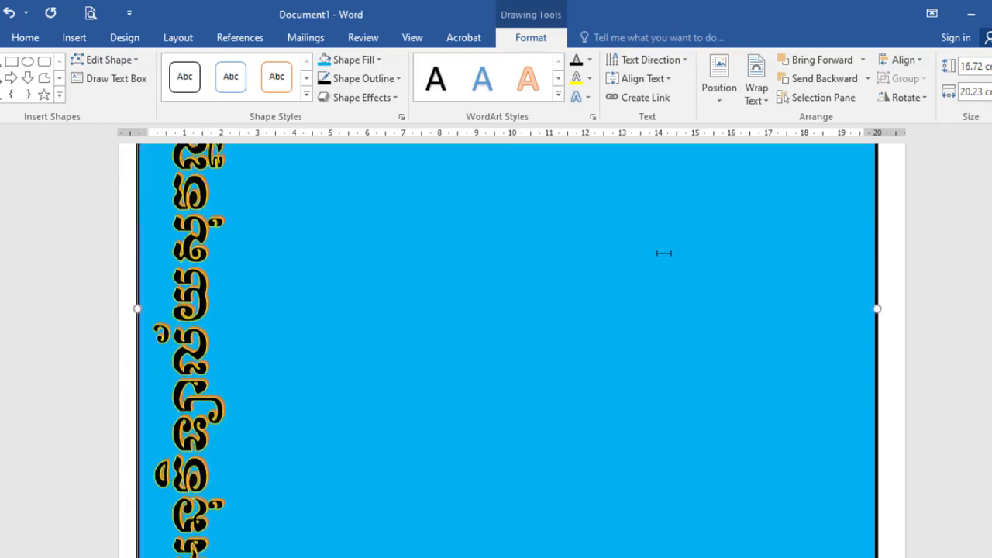
Step: Try left, center and right text alignment, then undo back to centred vertical text
click(664, 79)
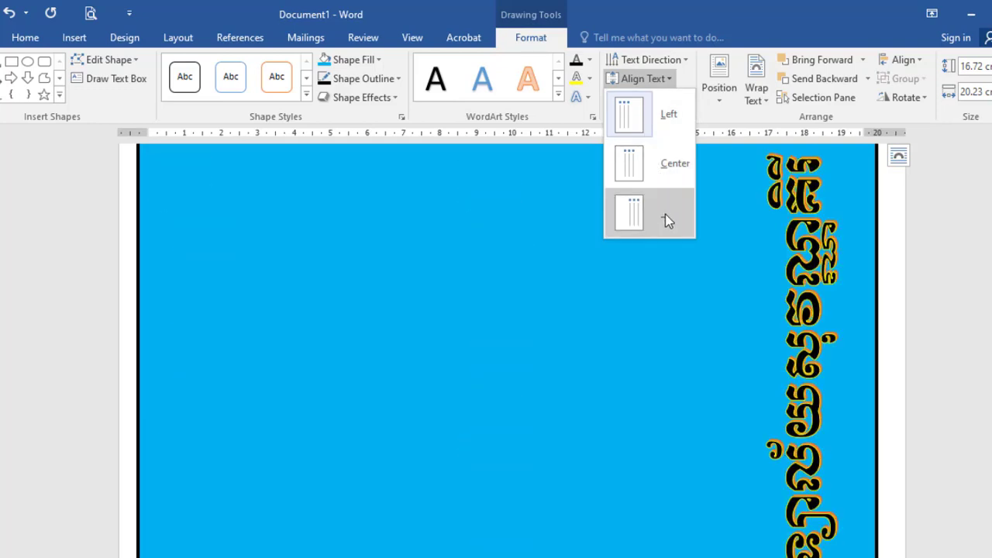
click(629, 114)
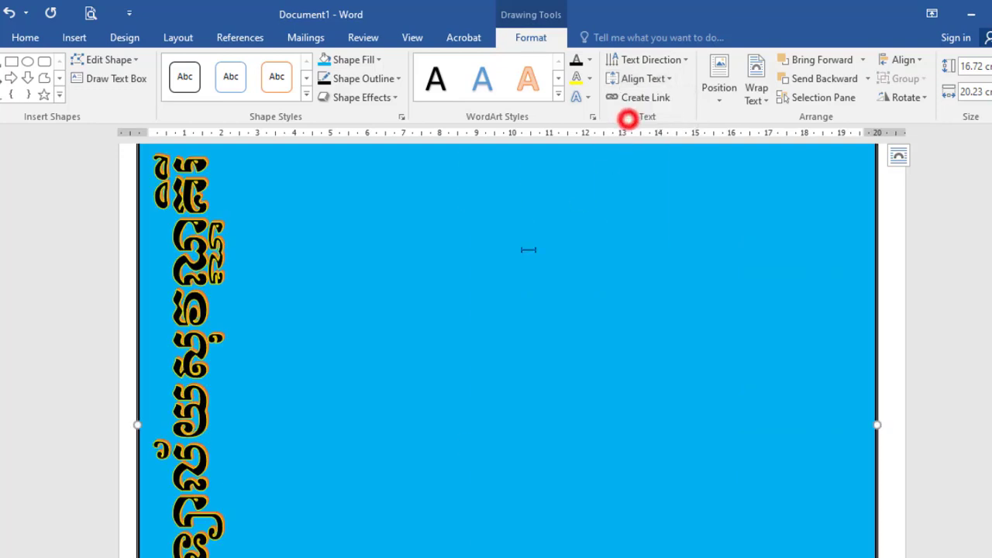
scroll(538, 321, down, 3)
scroll(547, 322, up, 2)
scroll(547, 322, up, 3)
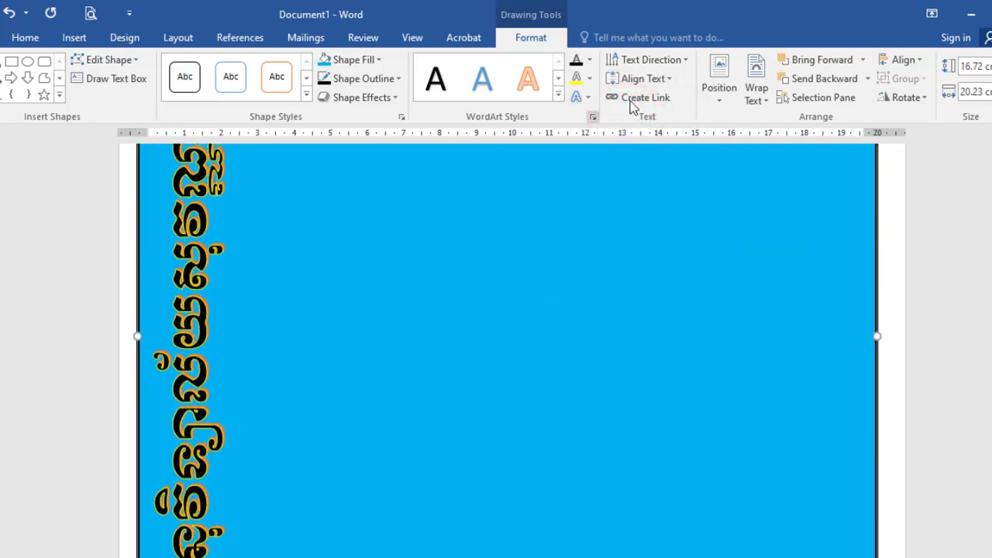
click(663, 79)
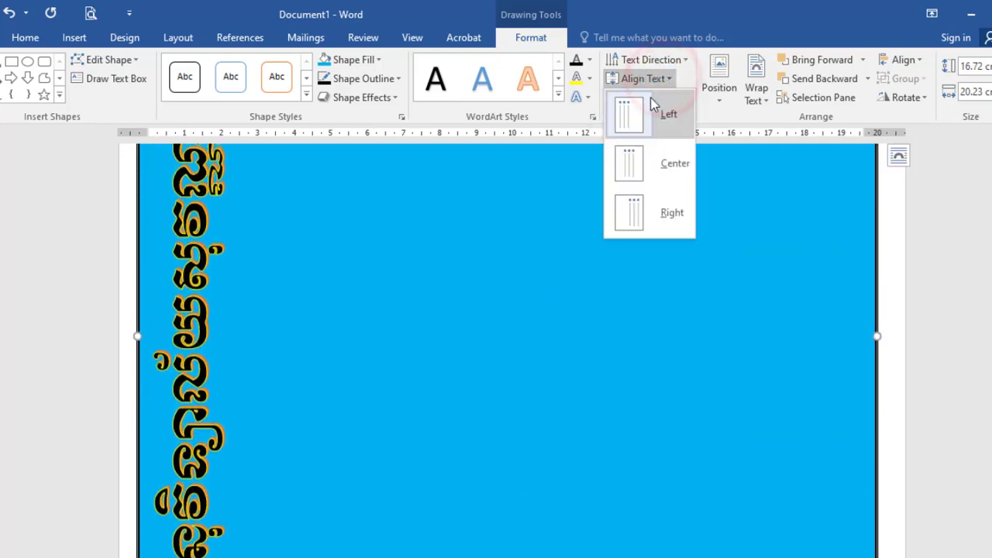
click(645, 172)
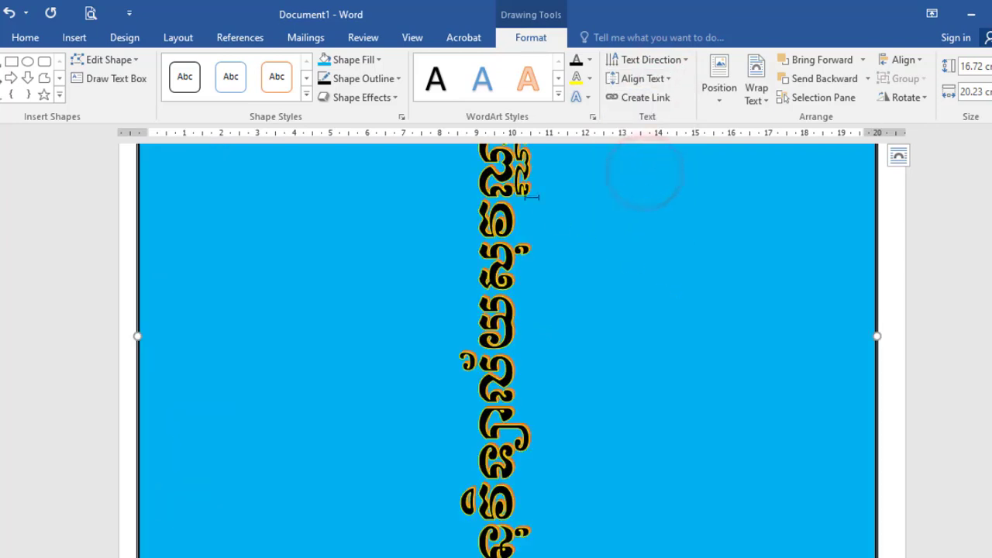
click(663, 80)
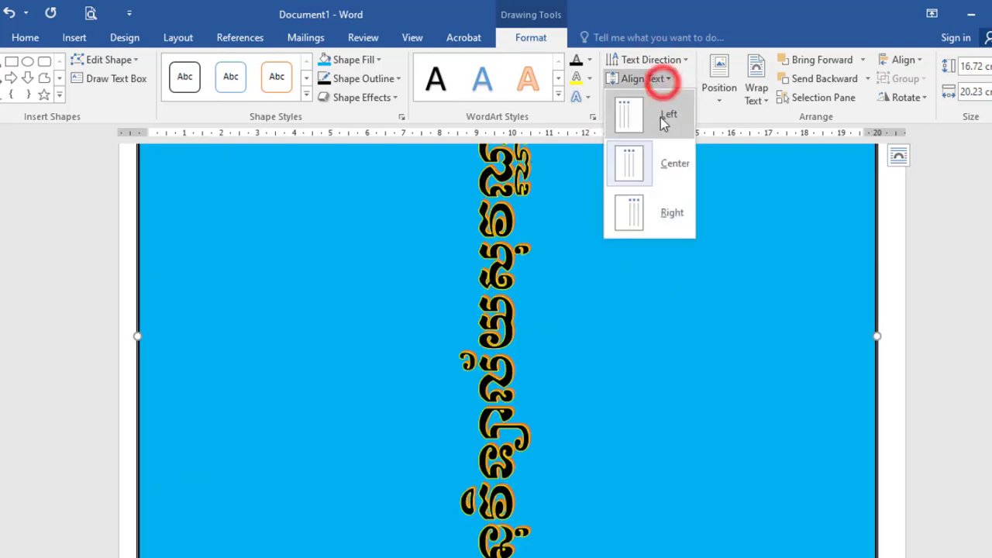
click(658, 222)
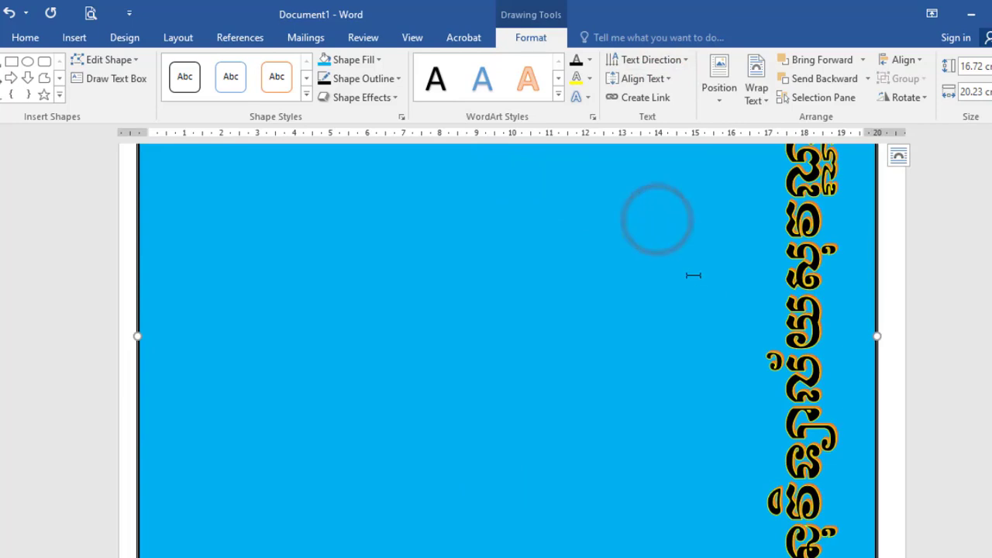
scroll(640, 257, down, 1)
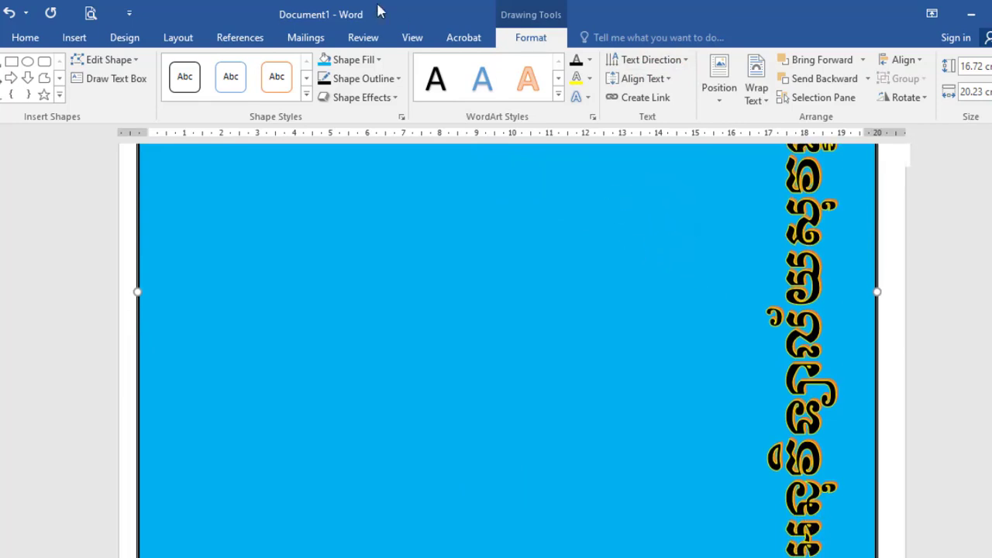
click(9, 14)
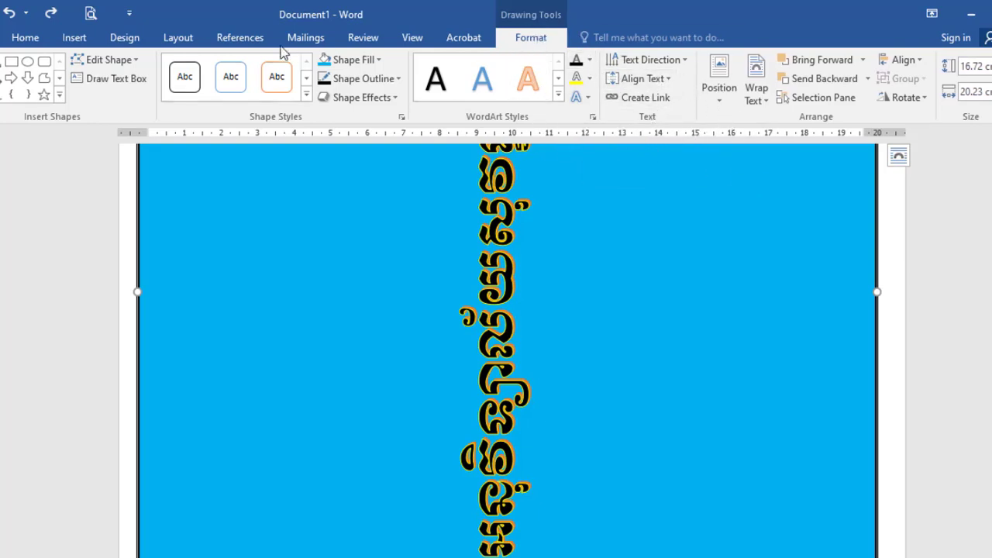
Step: Undo back to the horizontal title in the 8.29 cm box; check Wrap Text options unchanged
click(9, 13)
click(9, 13)
click(8, 13)
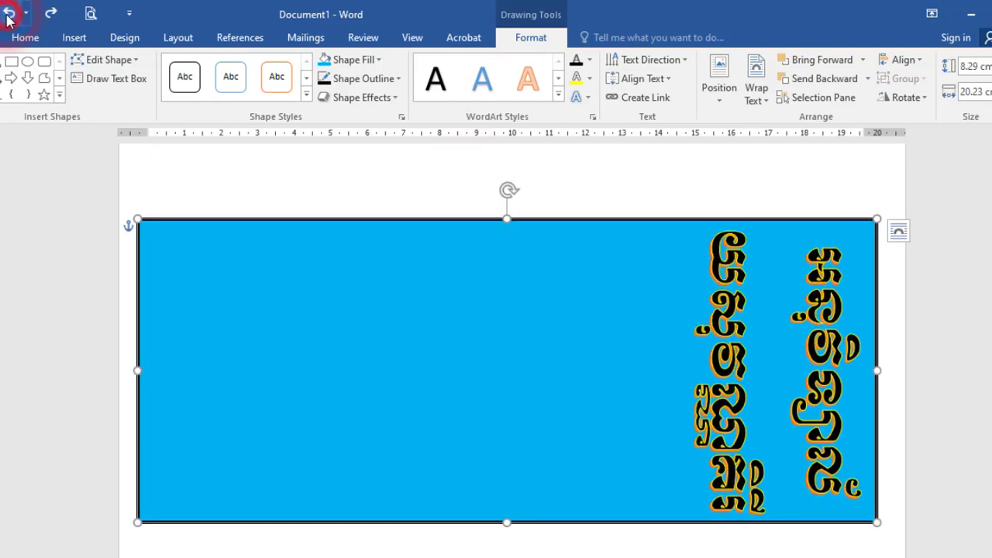
click(8, 13)
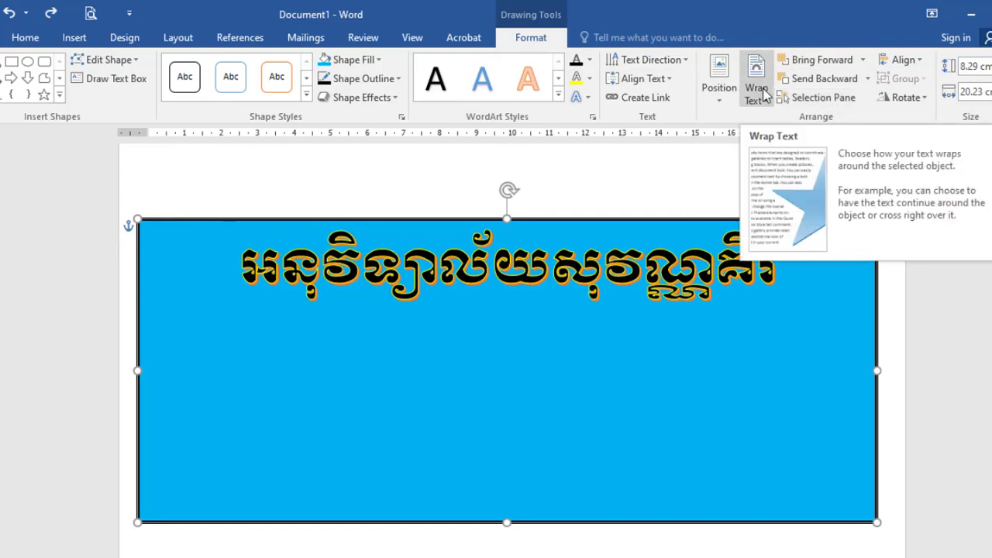
click(758, 93)
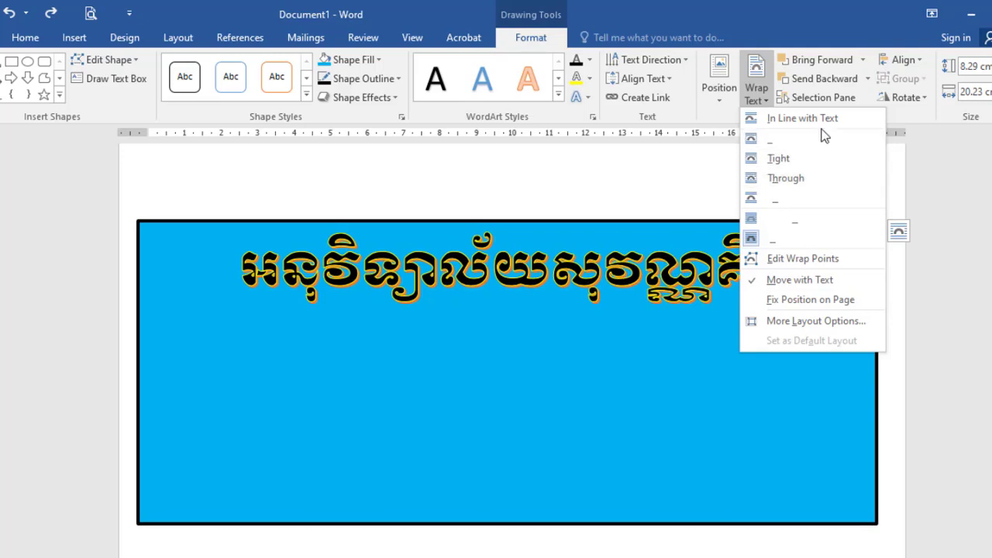
click(614, 198)
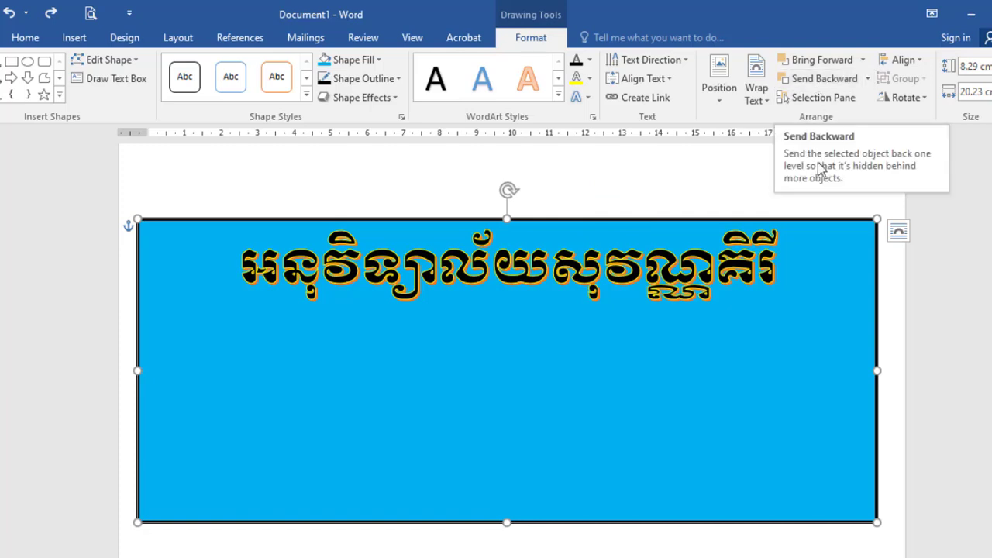
click(649, 183)
scroll(649, 183, down, 1)
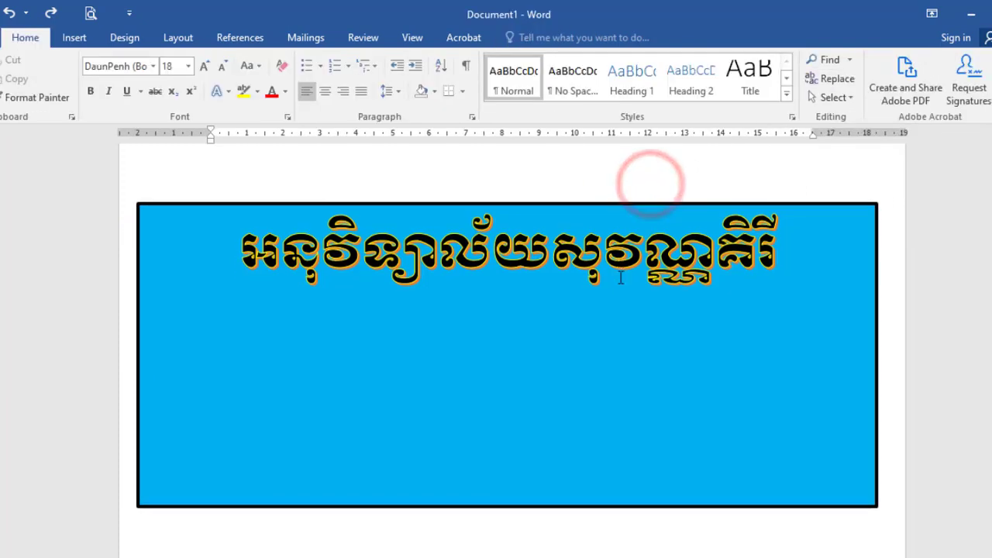
scroll(622, 278, up, 2)
click(239, 298)
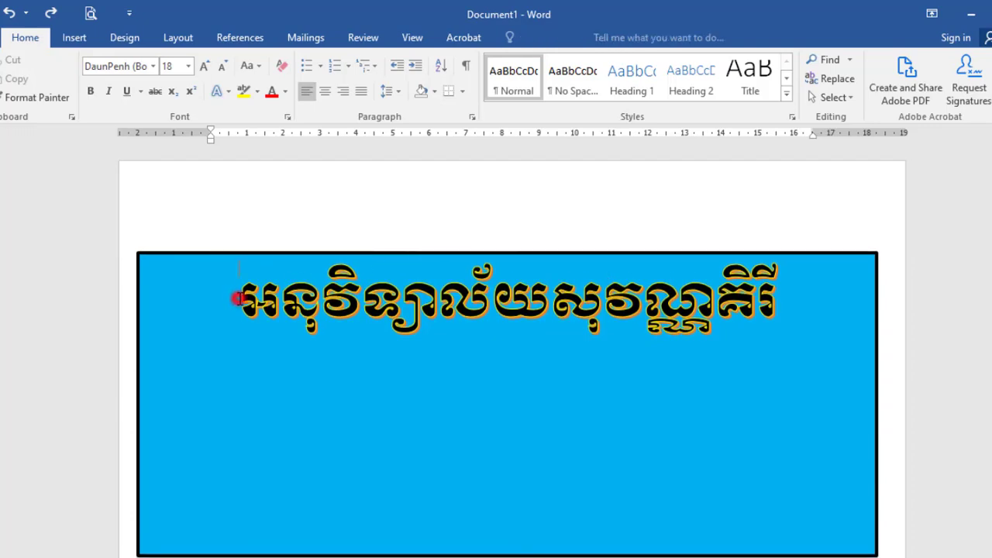
click(531, 38)
click(640, 78)
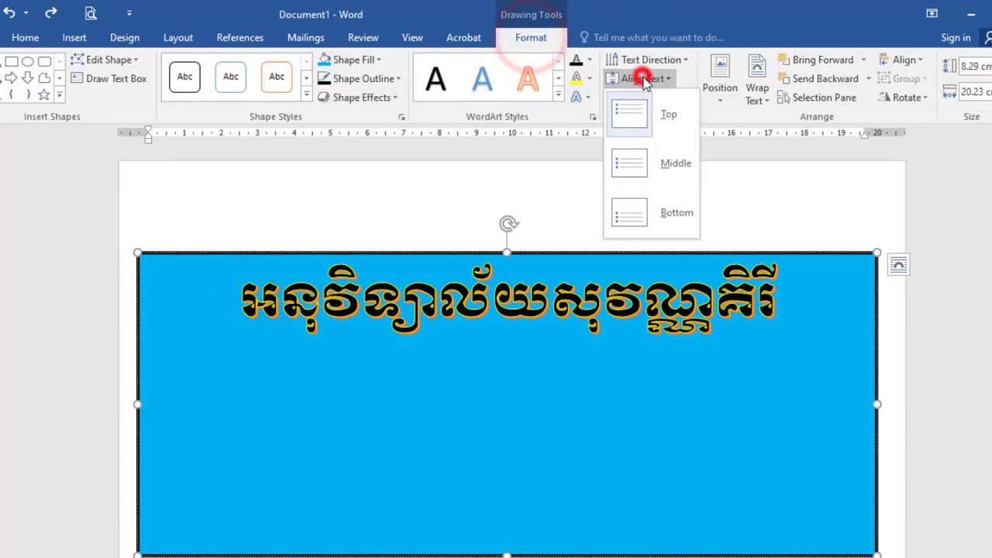
click(641, 161)
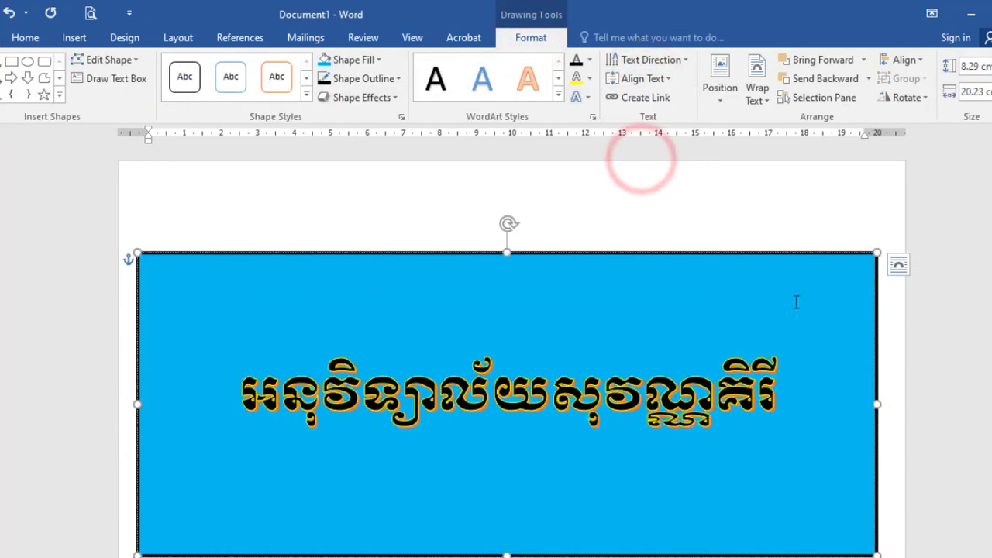
click(647, 63)
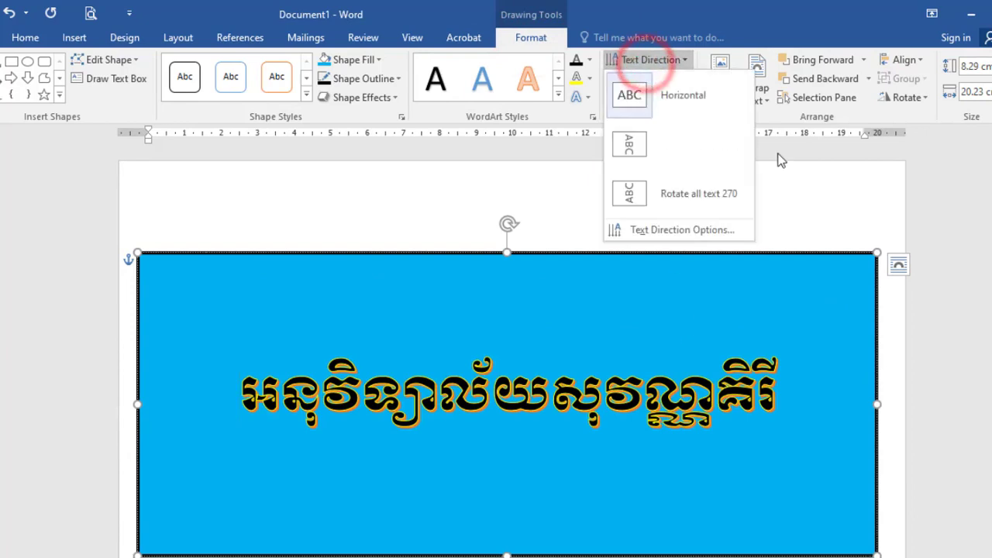
click(845, 200)
click(630, 79)
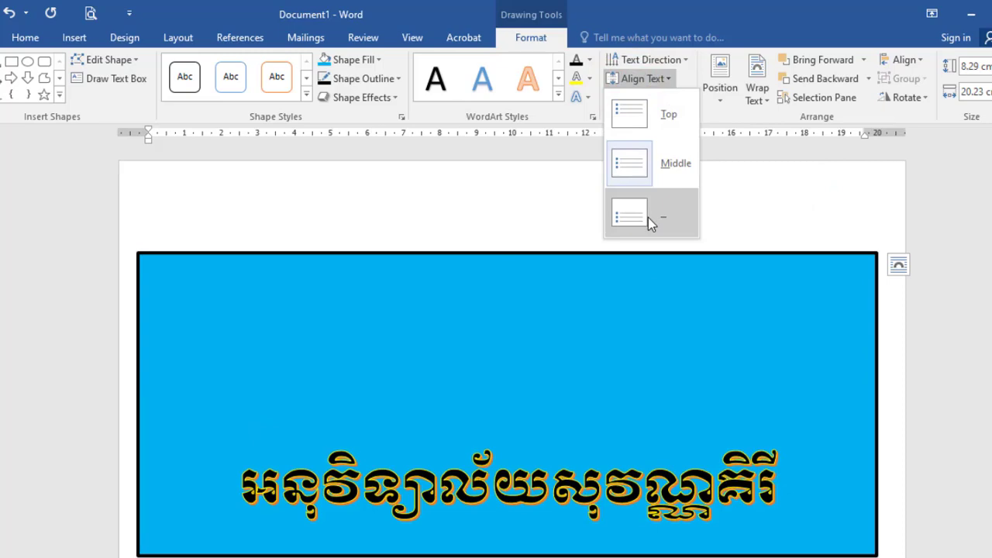
click(648, 218)
click(650, 79)
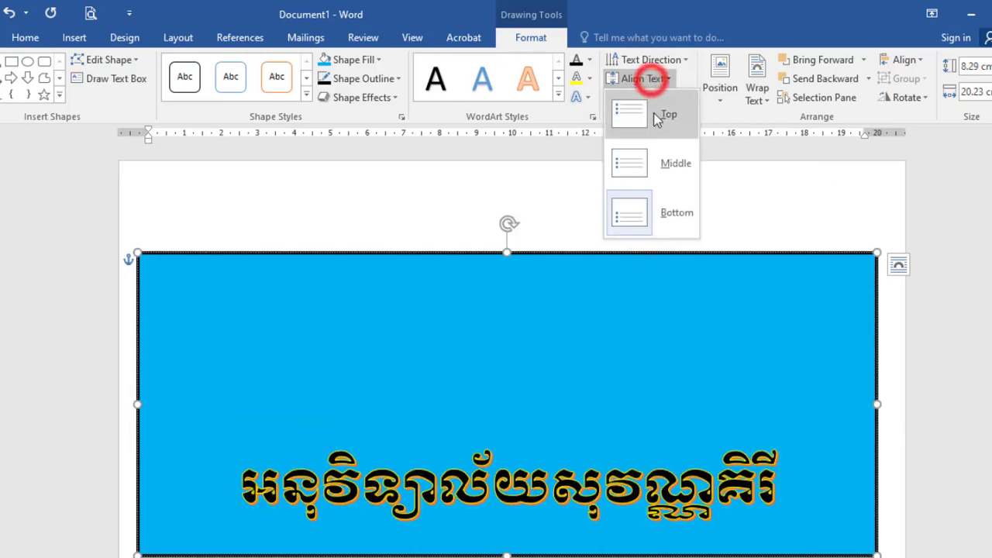
click(657, 116)
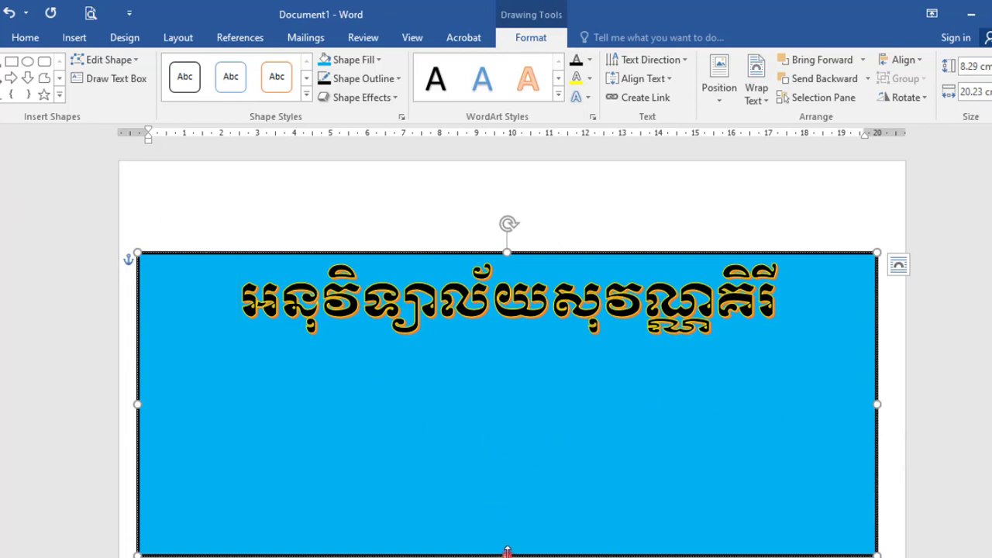
Step: Shorten the blue box to 3.08 cm, narrow it from the right, and shift it right
drag(507, 552, 506, 365)
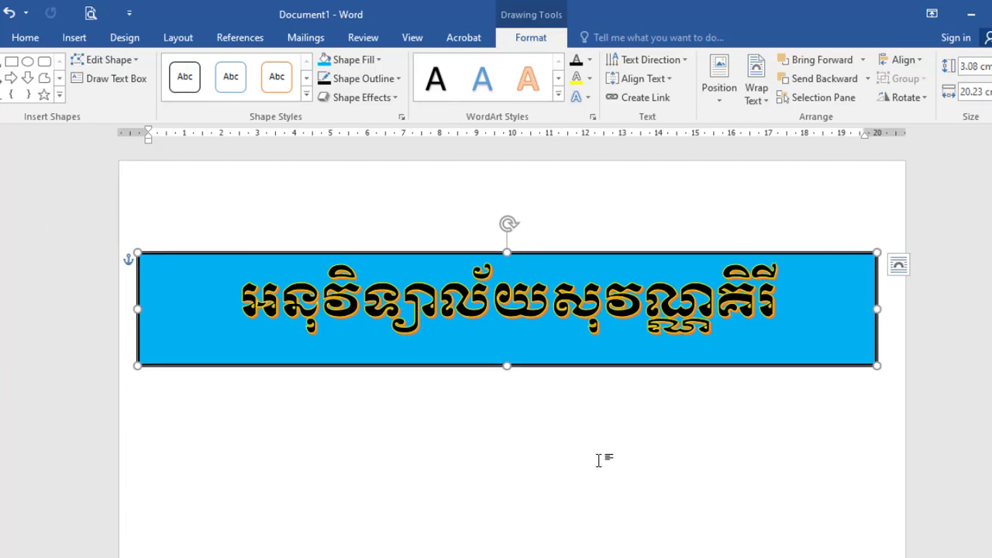
click(598, 461)
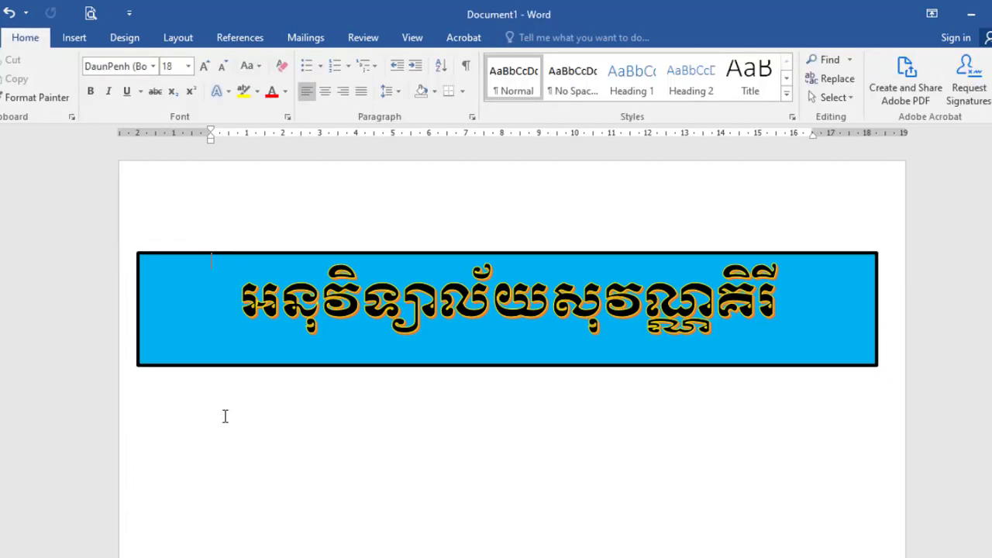
click(137, 350)
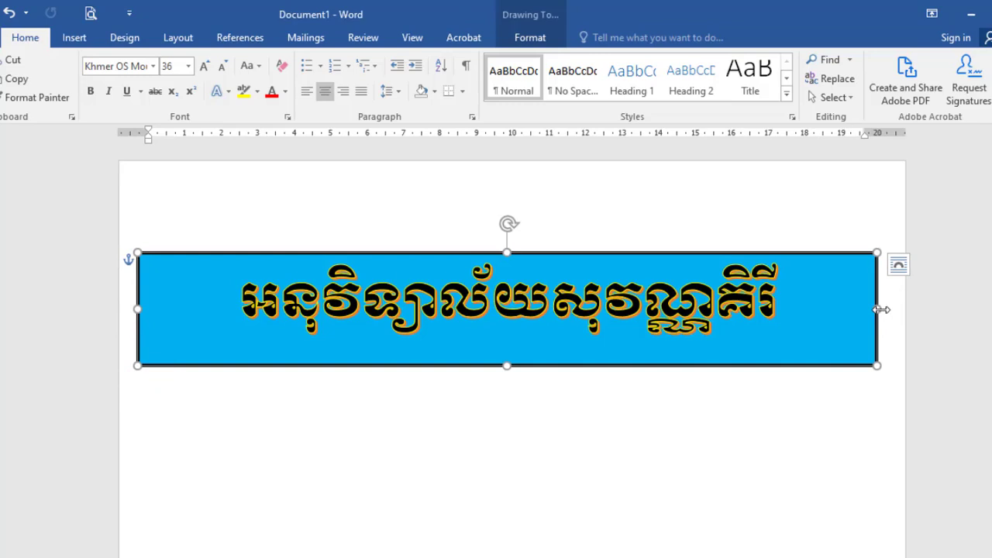
drag(876, 309, 811, 308)
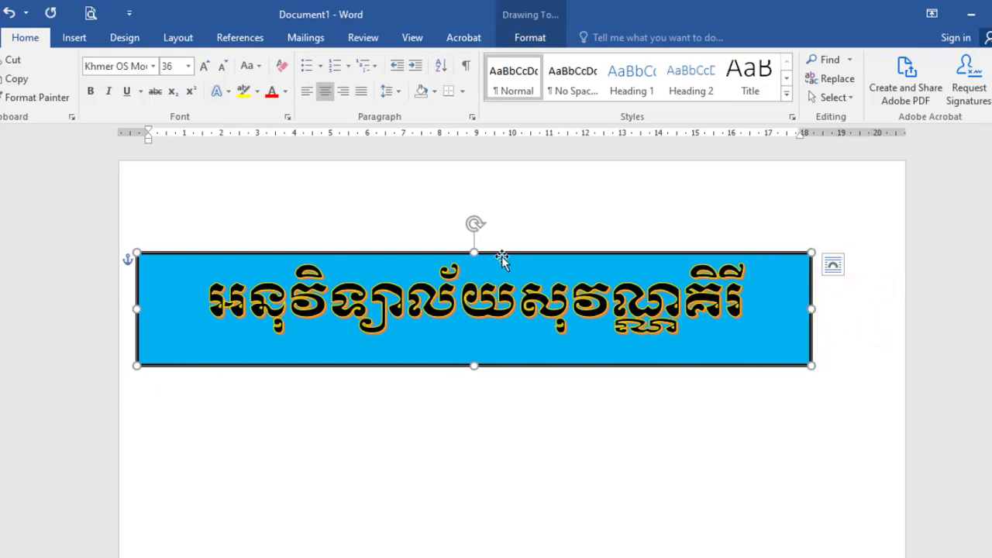
drag(508, 258, 570, 264)
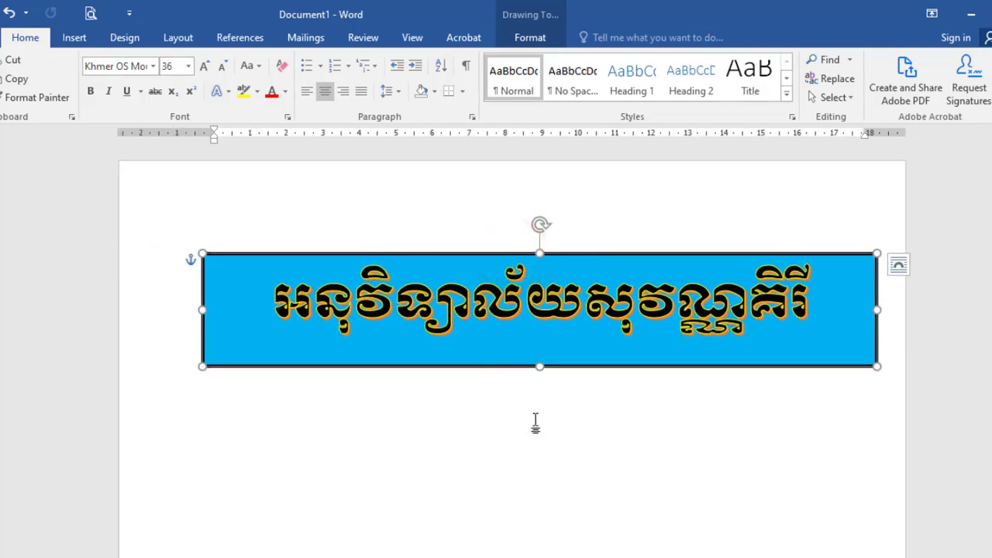
click(901, 439)
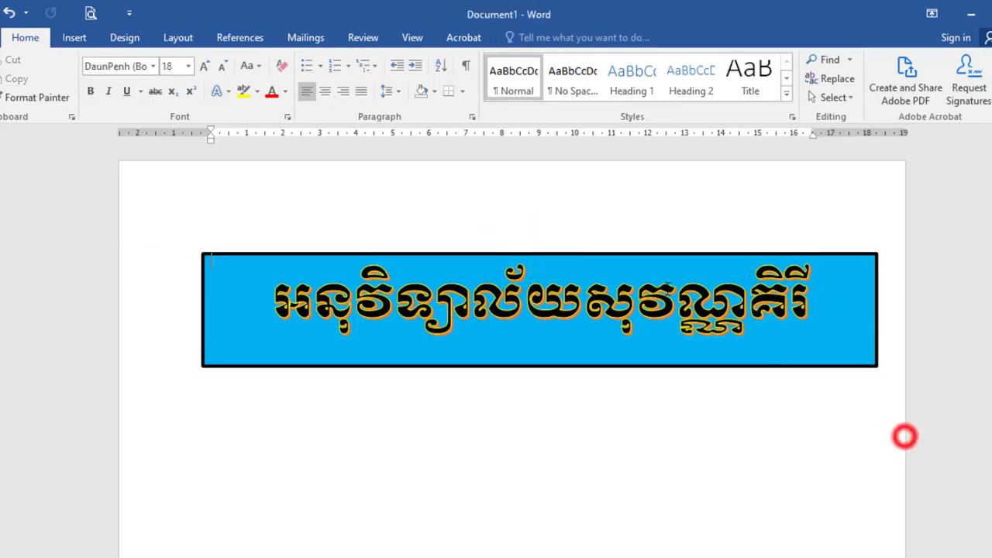
click(615, 261)
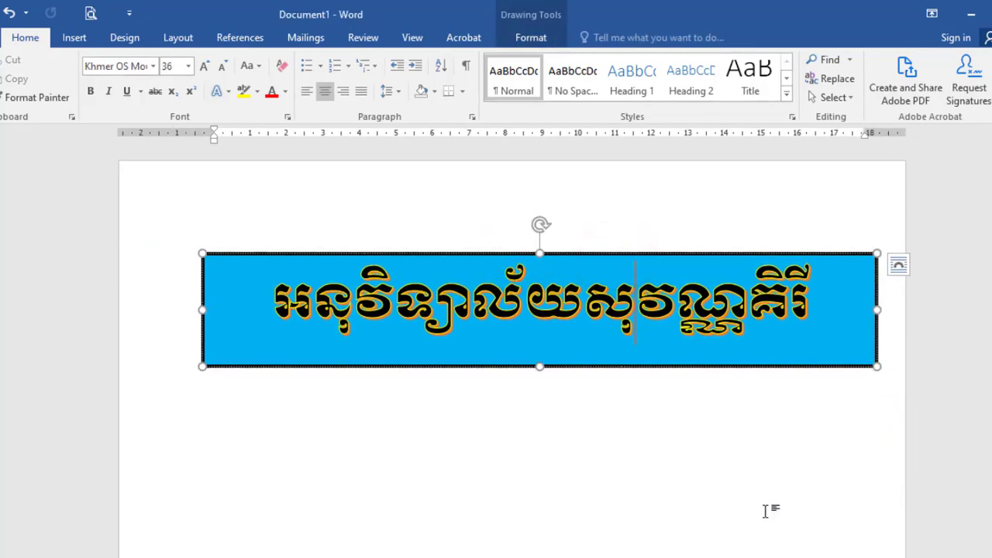